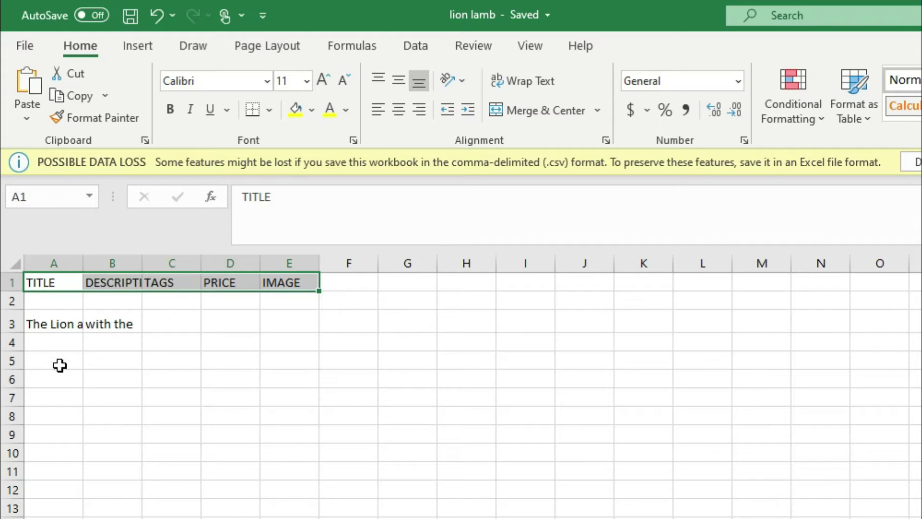
Step: Move the title and description from row 3 up to row 2 and shrink row 2 to about one line high
left_click(47, 325)
left_click_drag(61, 314, 61, 302)
left_click(103, 318)
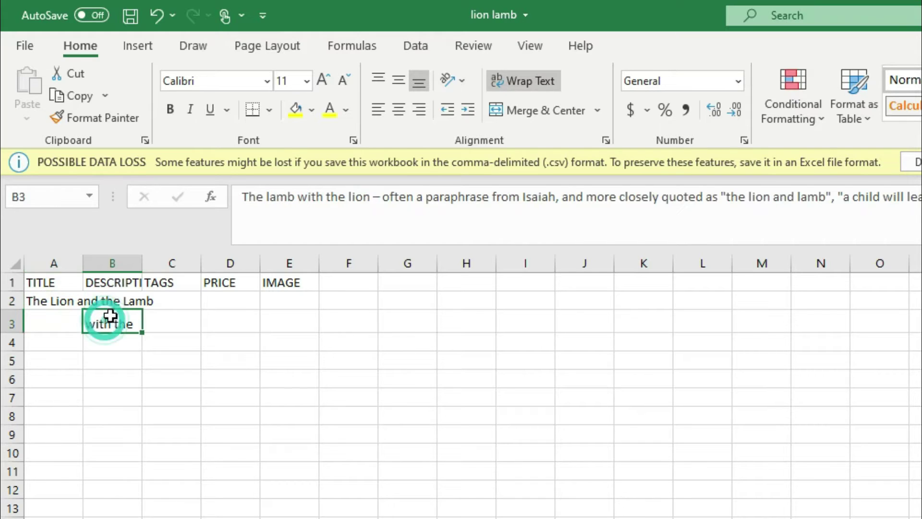
left_click_drag(118, 312, 113, 296)
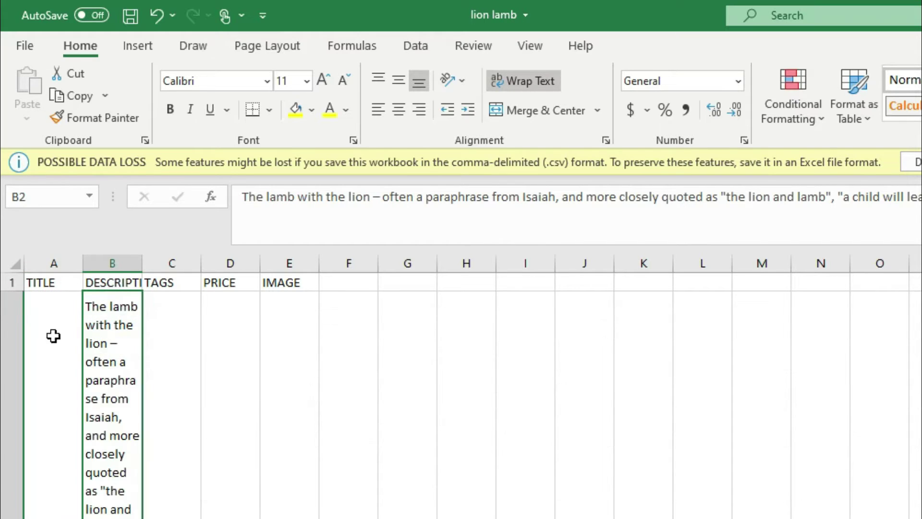
left_click_drag(12, 516, 33, 312)
left_click(55, 196)
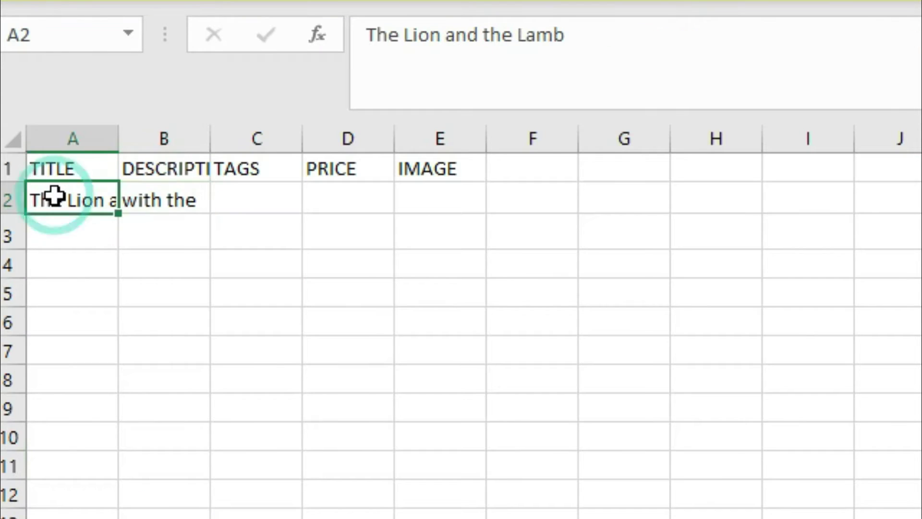
left_click(156, 196)
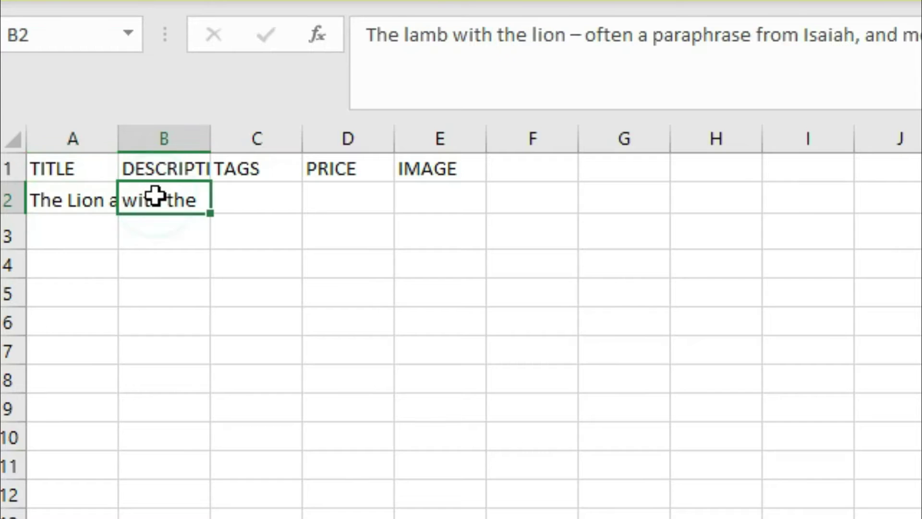
left_click(265, 200)
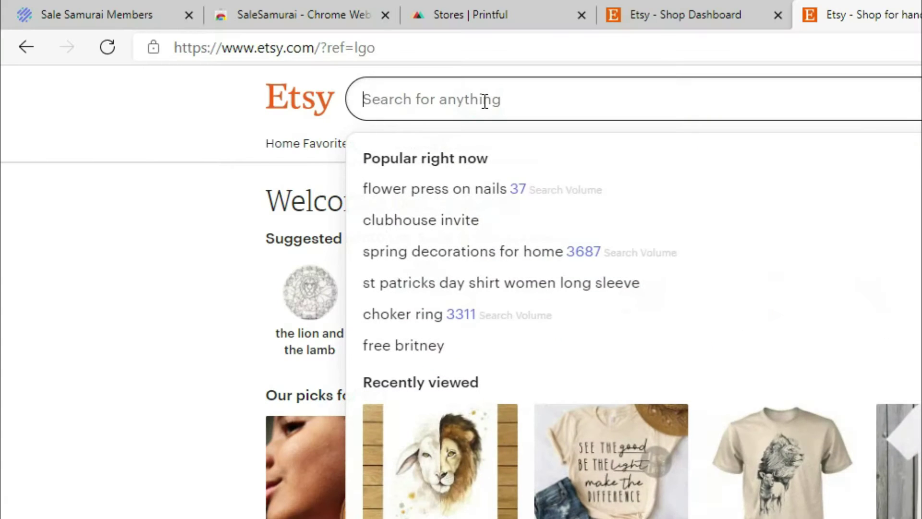
Step: Switch to Etsy, enter "lion and the lamb" as the search phrase and open its full Sale Samurai keyword suggestions
type("lion and the lamb")
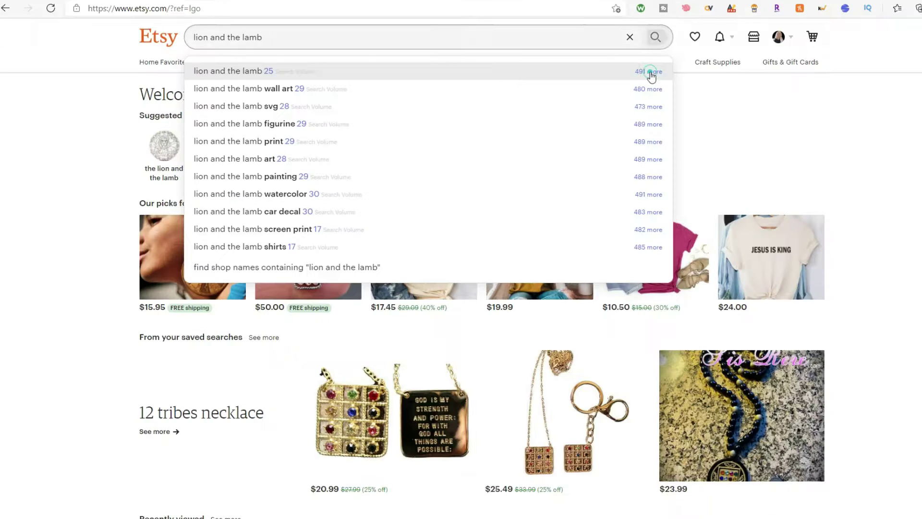
left_click(846, 103)
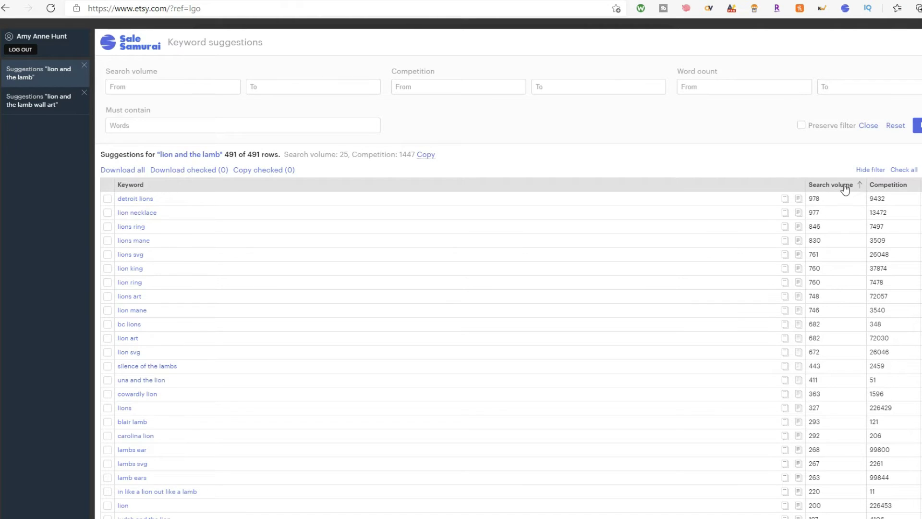
Step: Re-sort the keyword suggestions by search volume and then by competition
left_click(845, 191)
left_click(845, 190)
left_click(880, 186)
left_click(882, 188)
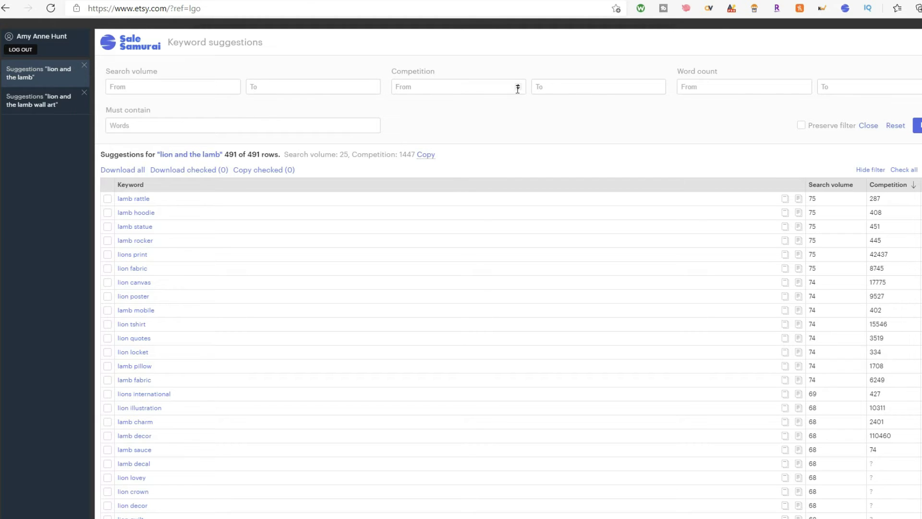
Step: Restrict the keyword suggestions to those that must contain "lion and the lamb"
left_click(144, 121)
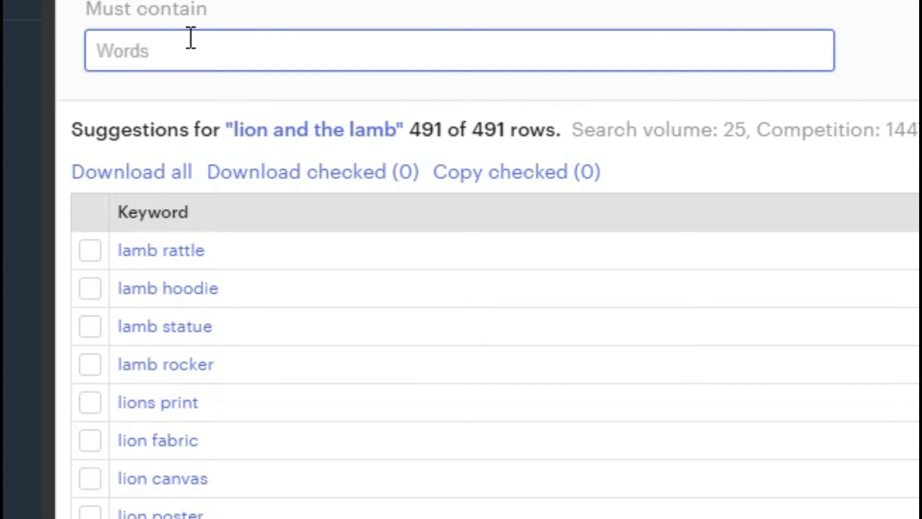
type("lion and")
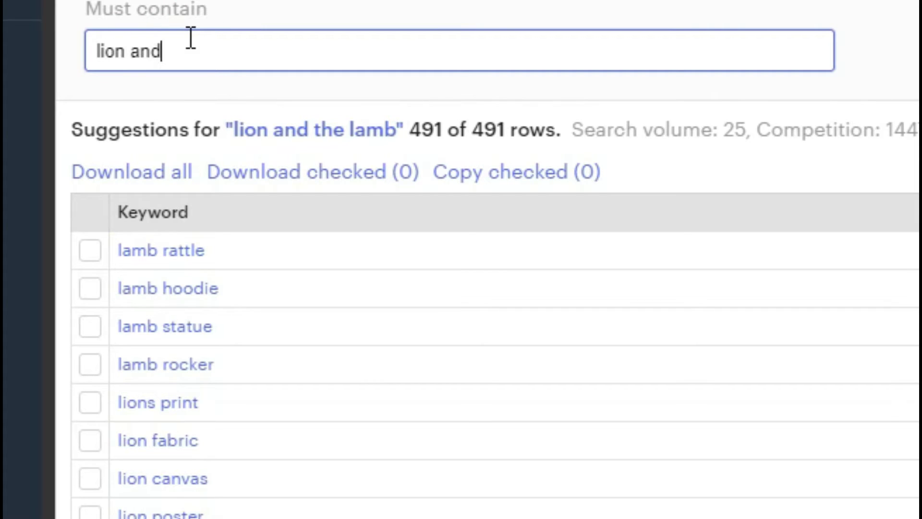
type(" lamb")
key("Tab")
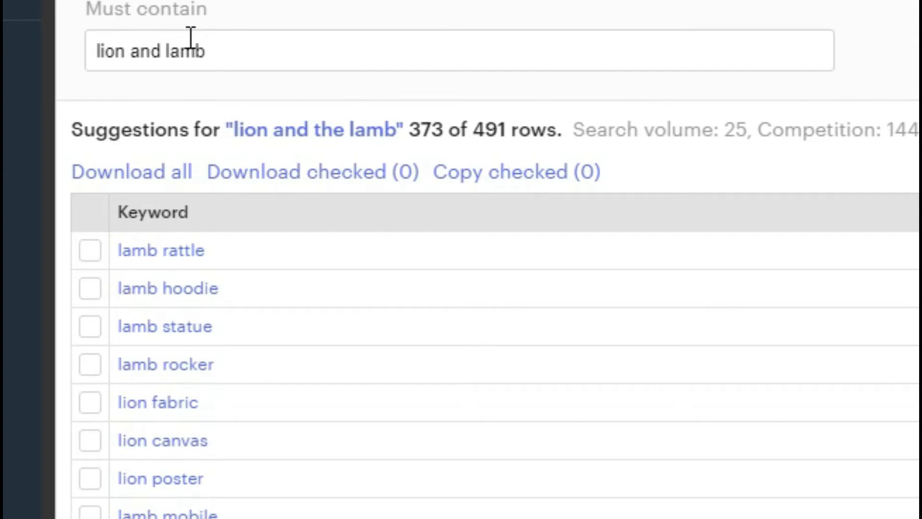
left_click(165, 52)
type("the")
left_click(271, 46)
key("Tab")
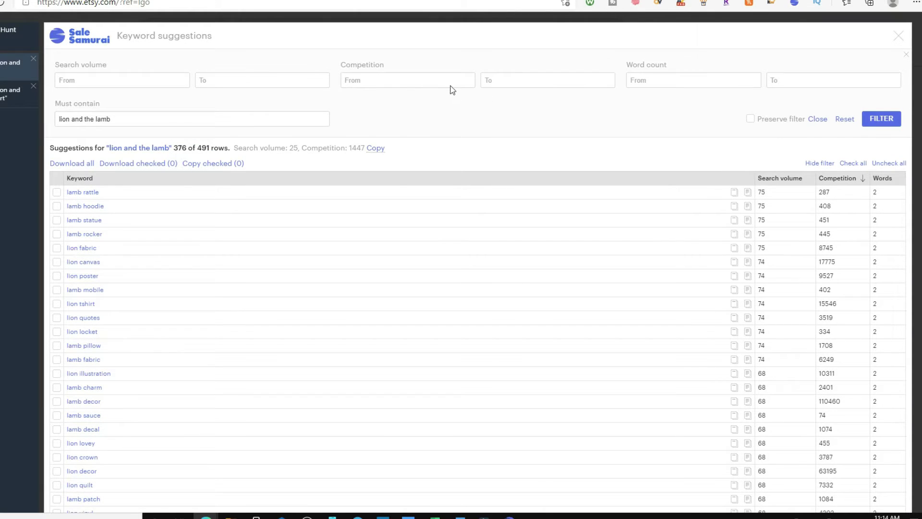
Step: Filter the suggestions to competition from 30 to 60 and word count from 4 to 7
left_click(427, 80)
type("30")
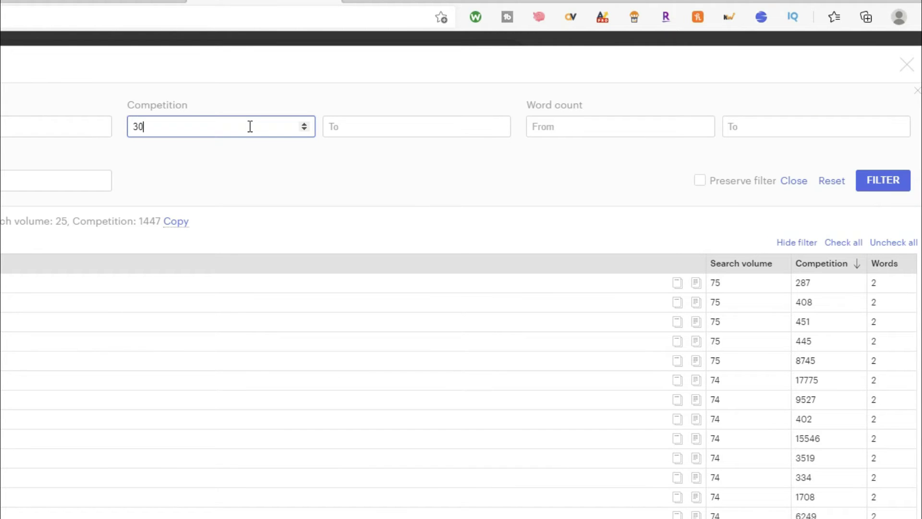
key("Tab")
left_click(598, 222)
left_click(628, 119)
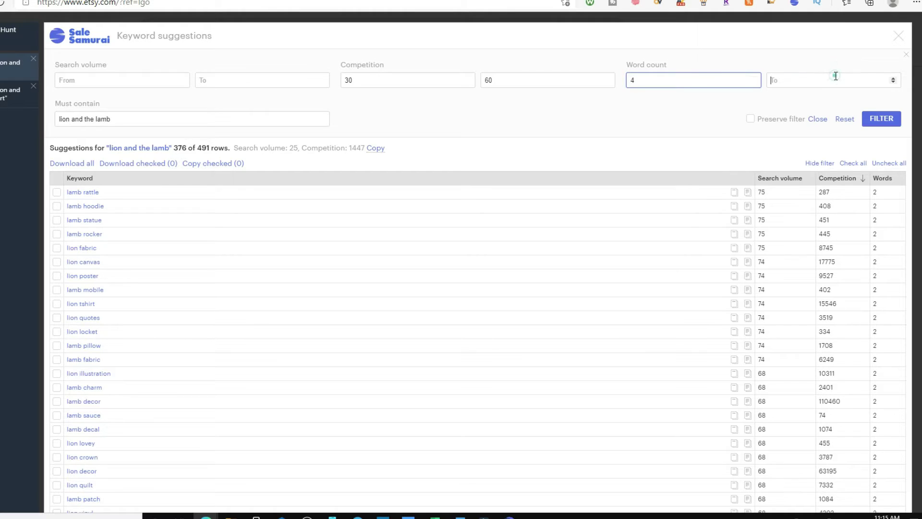
left_click(868, 120)
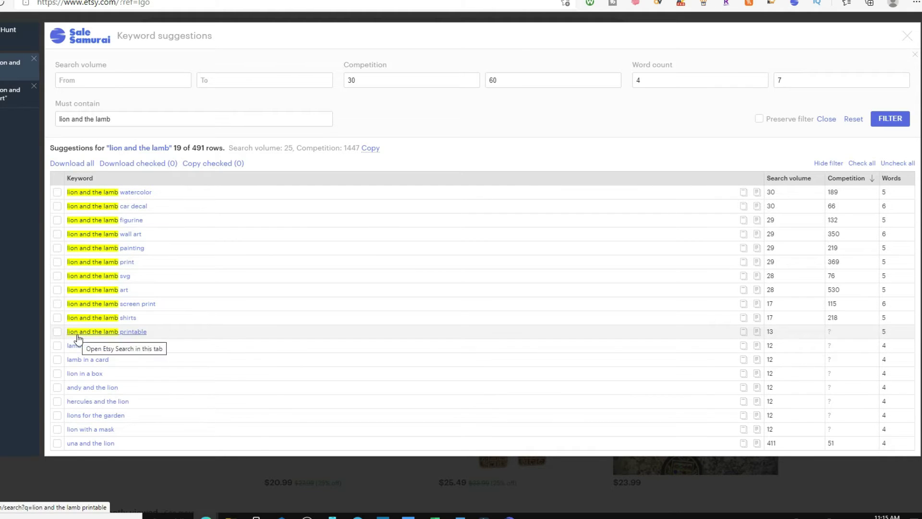
Step: Check the "lion and the lamb" keywords for shirts, screen print, art, print, wall art and car decal, and copy them
left_click(56, 318)
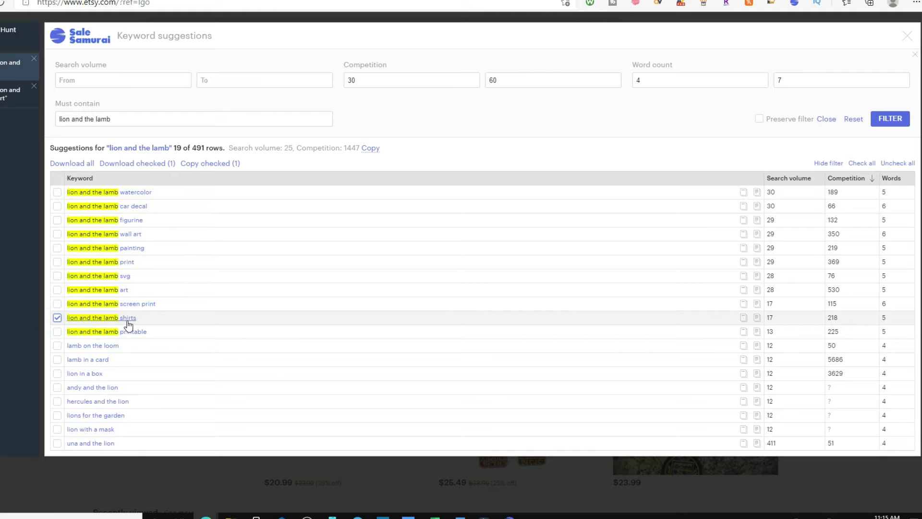
left_click(58, 303)
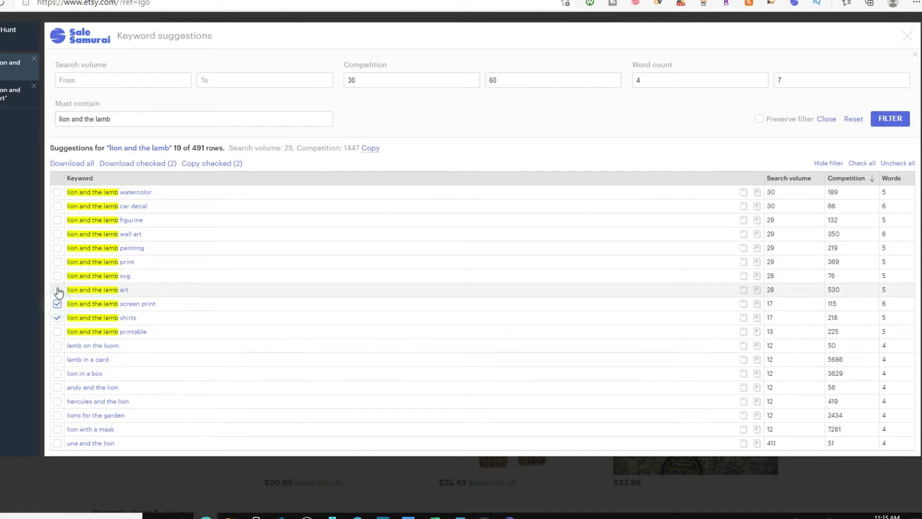
left_click(57, 290)
left_click(57, 261)
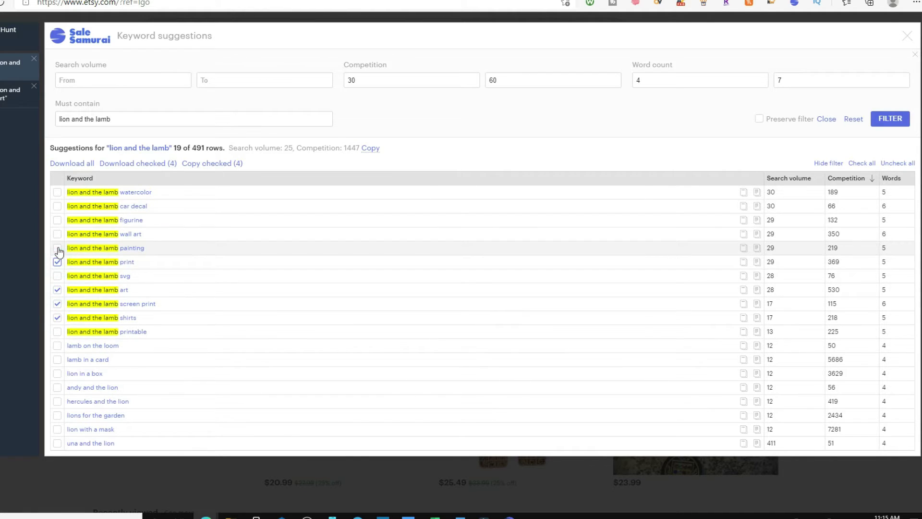
left_click(58, 234)
left_click(56, 192)
left_click(57, 206)
left_click(57, 192)
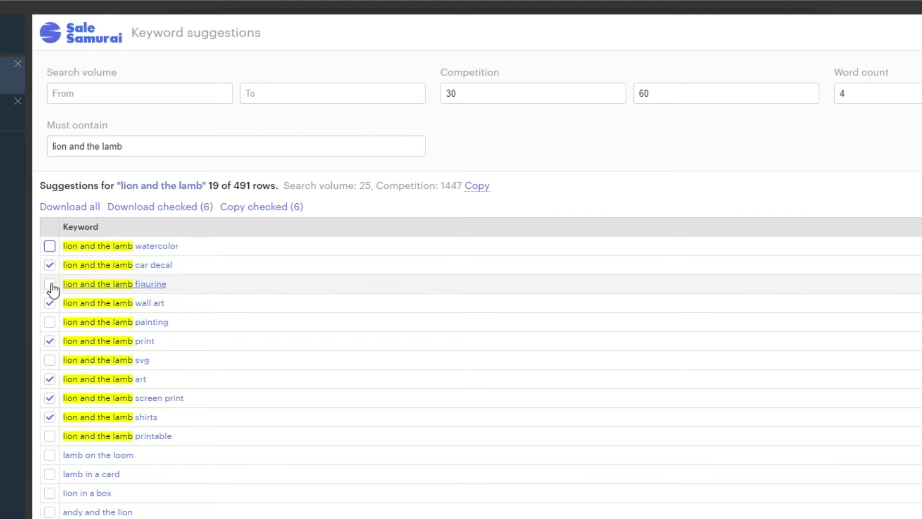
left_click(259, 211)
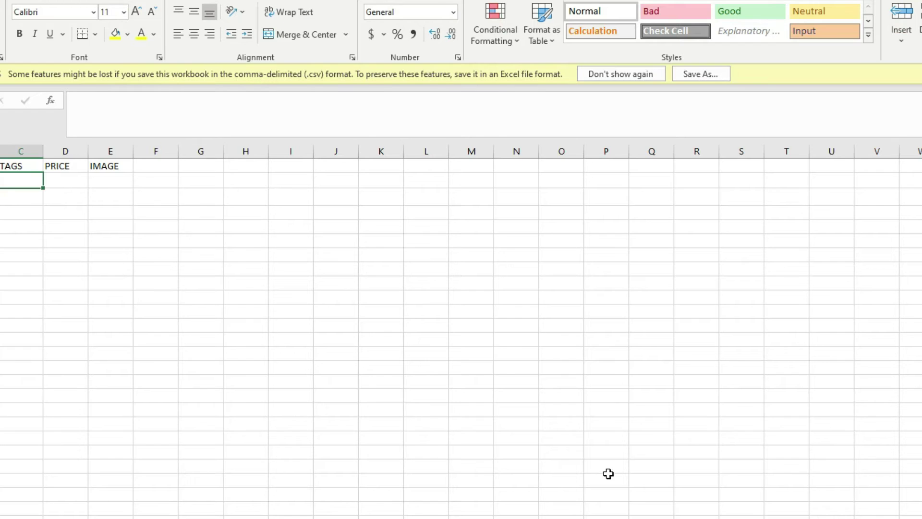
Step: Switch to Excel and paste the copied keywords into the TAGS column starting at C2
left_click(24, 179)
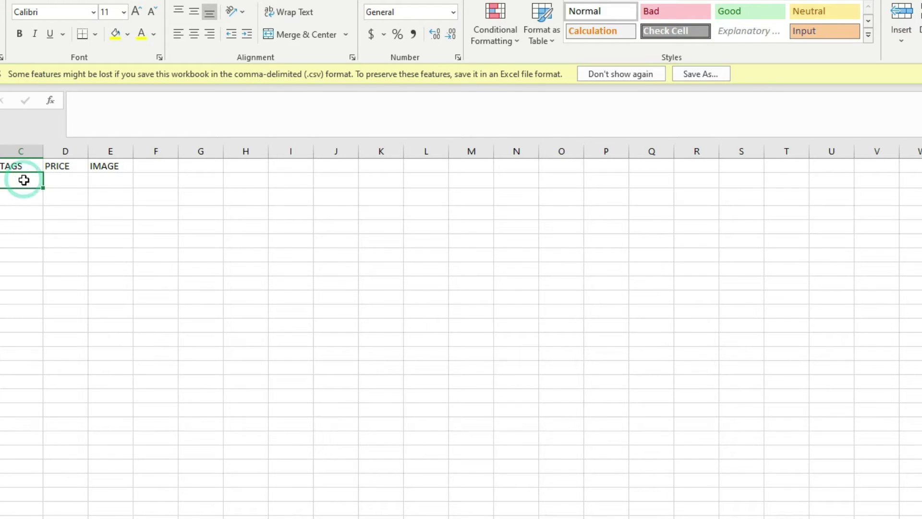
type("lion and the lamb car decal; Search volume: 30, Competition: 66 lion and the lamb wall art; Search volume: 29, Competition: 350 lion and the lamb print; Search volume: 29, Competition: 369 lion and the lamb art; Search volume: 28, Competition: 530 lion and the lamb screen print; Search volume: 17, Competition: 115 lion and the lamb shirts; Search volume: 17, Competition: 218")
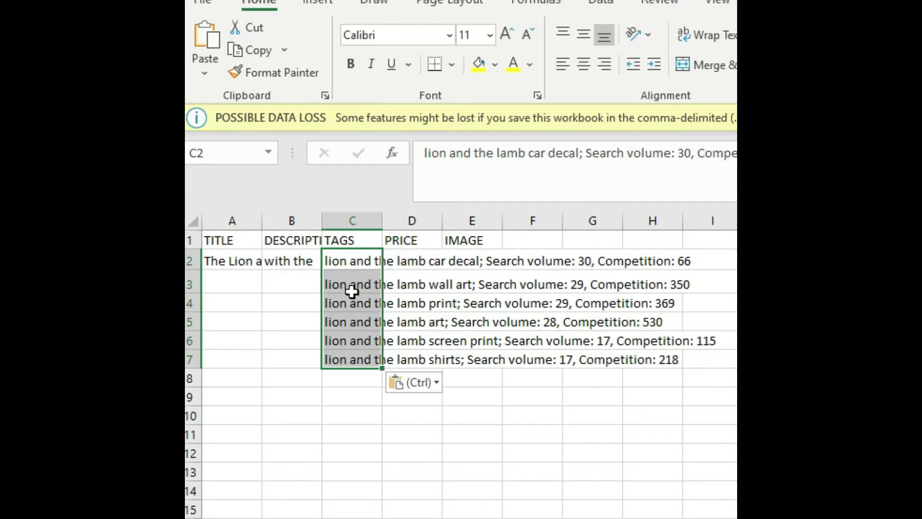
left_click(348, 262)
double_click(347, 260)
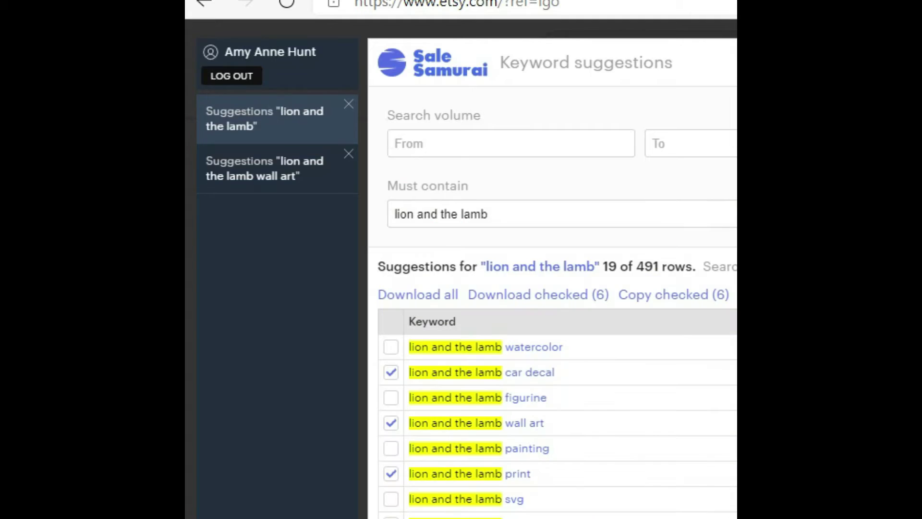
Step: Enter 19.97 as the price in cell D2
left_click(578, 277)
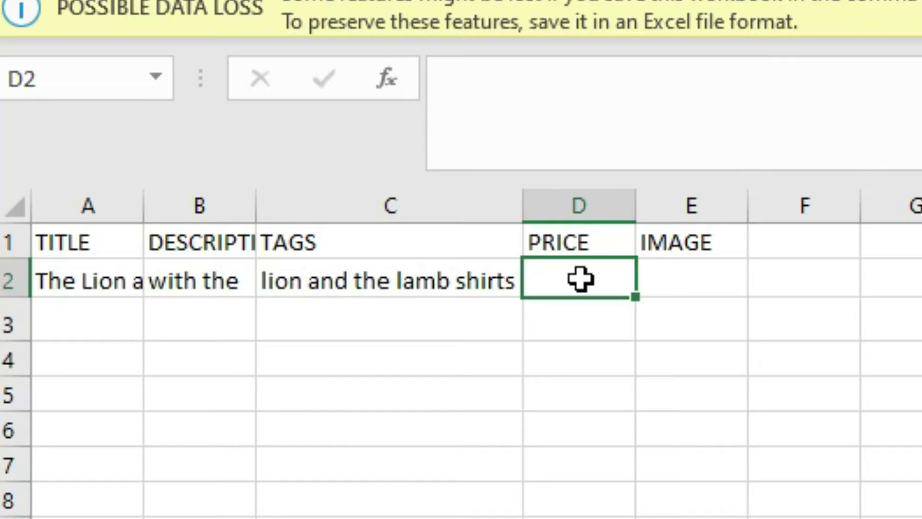
double_click(580, 278)
type("19.99")
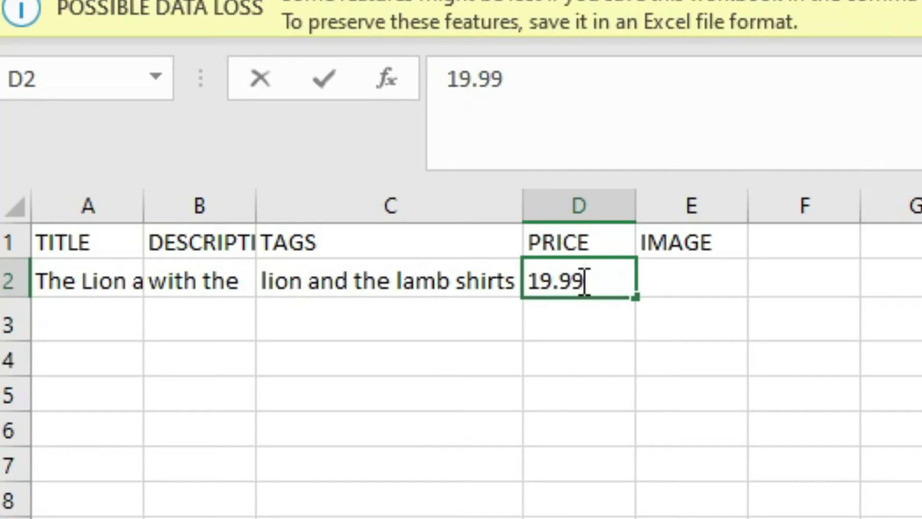
key("BackSpace")
type("7")
left_click(689, 286)
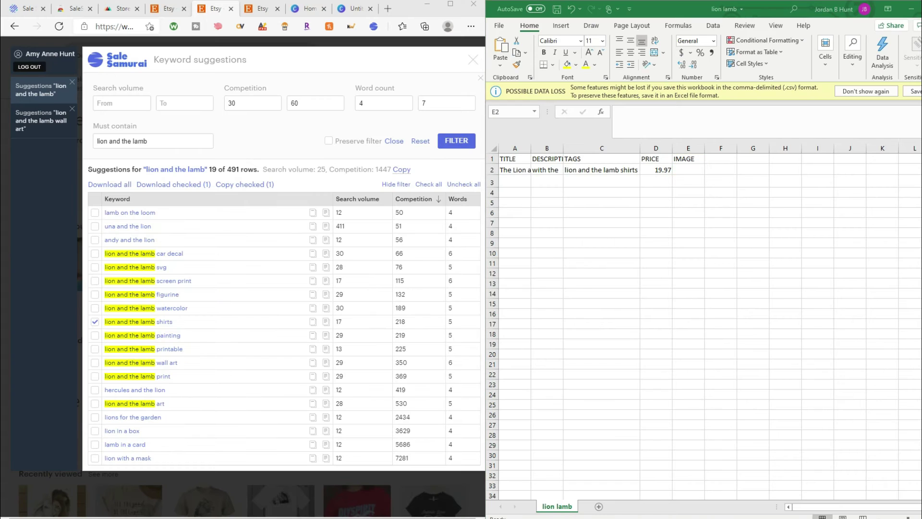
Step: Open File Explorer and browse to the FINISHED VECTORS folder in Pictures, inside Mustard Seed Mountain
key("super+e")
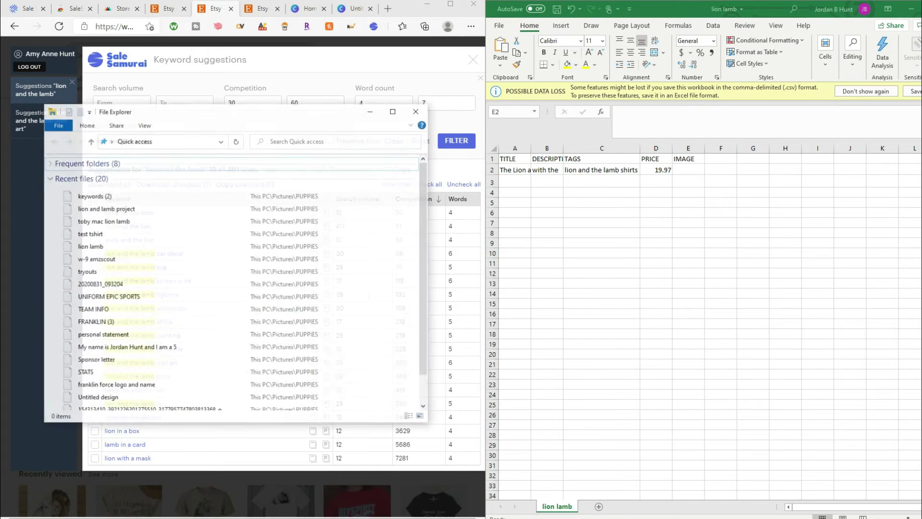
left_click(90, 142)
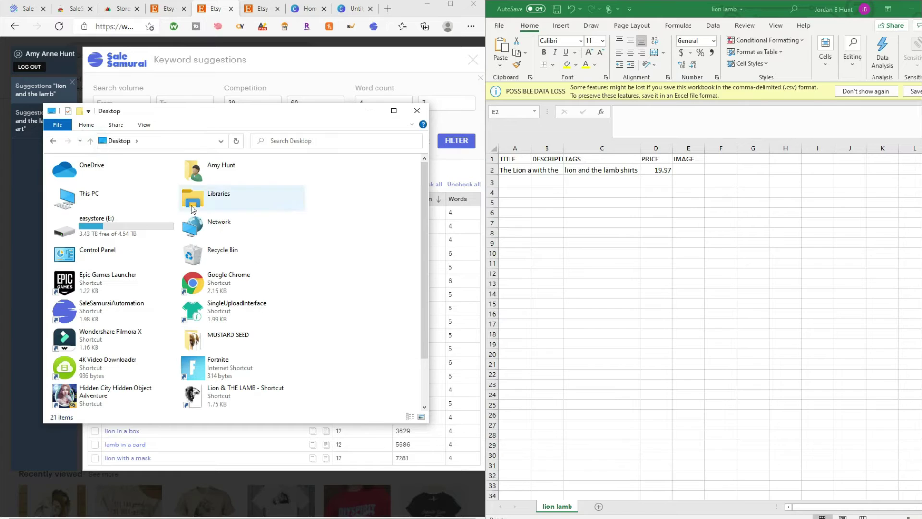
double_click(114, 202)
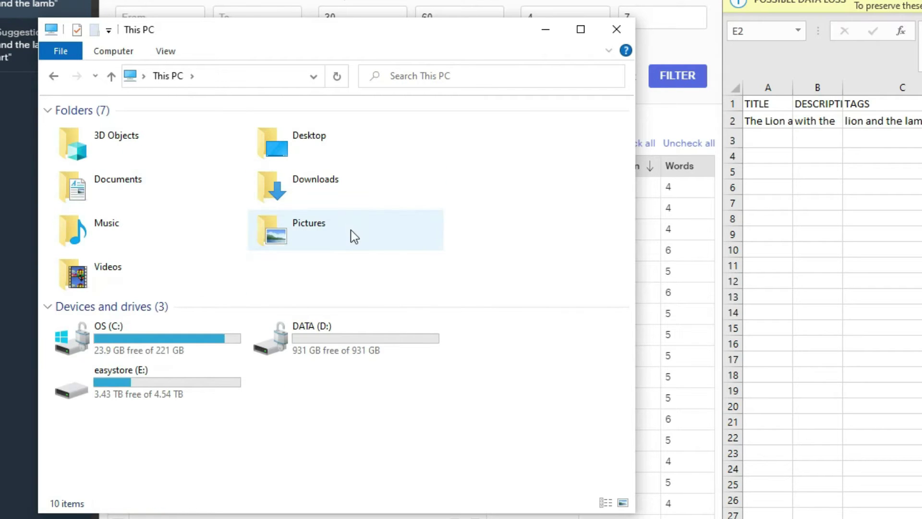
double_click(313, 239)
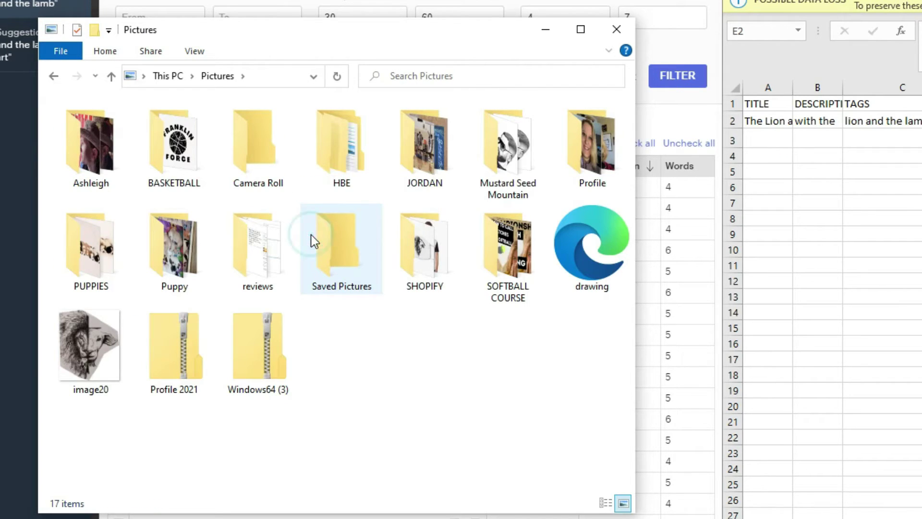
double_click(503, 161)
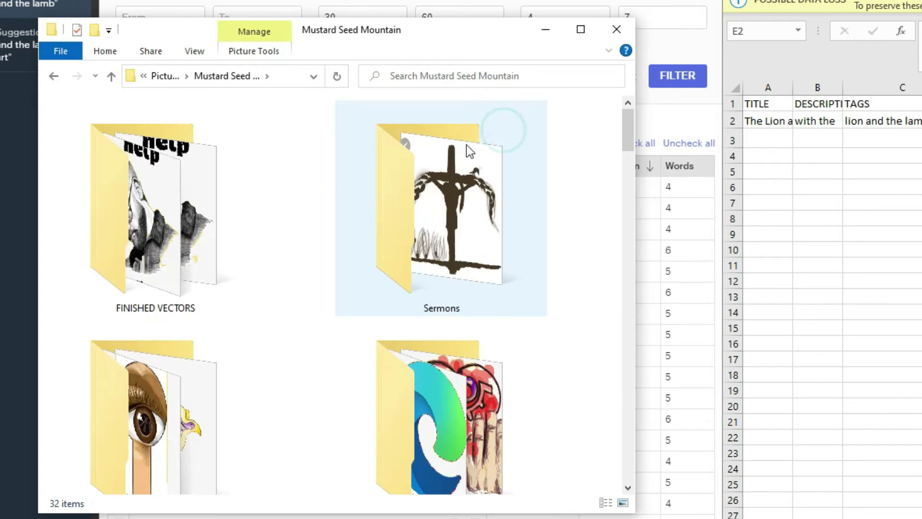
double_click(197, 203)
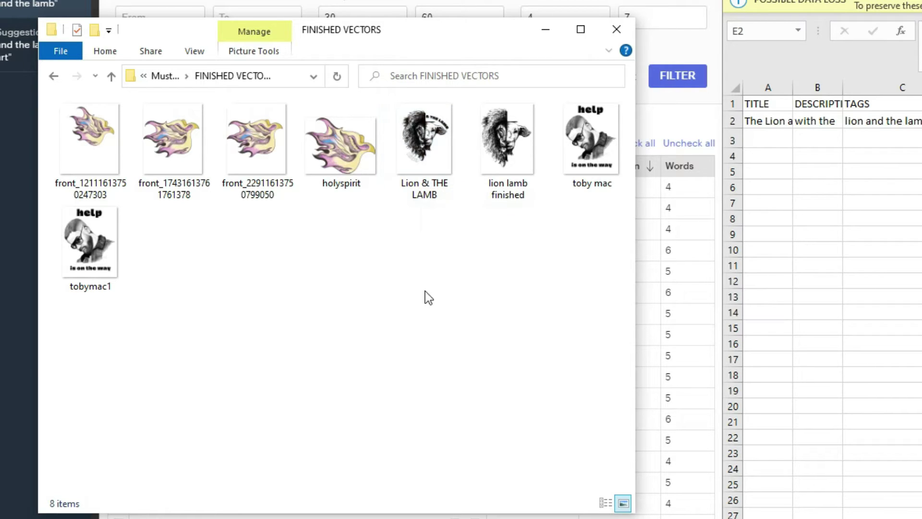
Step: Open the properties of the Lion & THE LAMB image and copy its full folder location
right_click(419, 151)
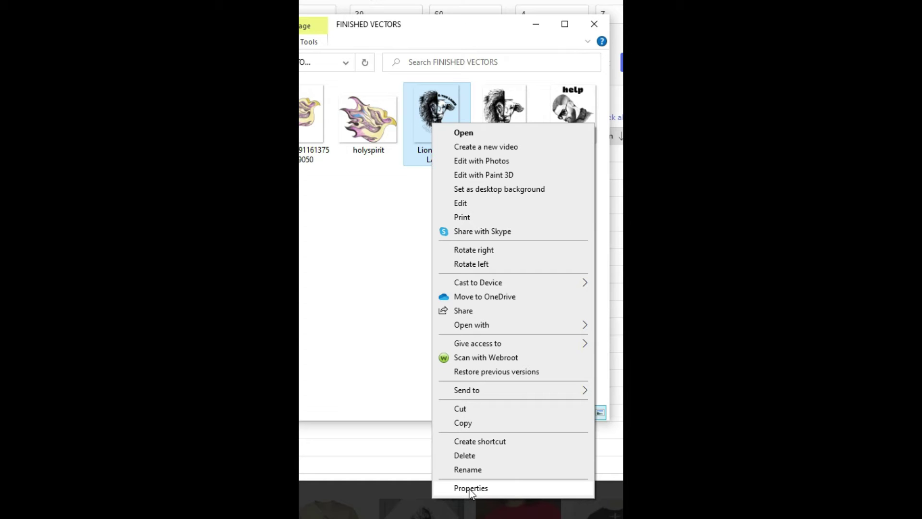
left_click(468, 489)
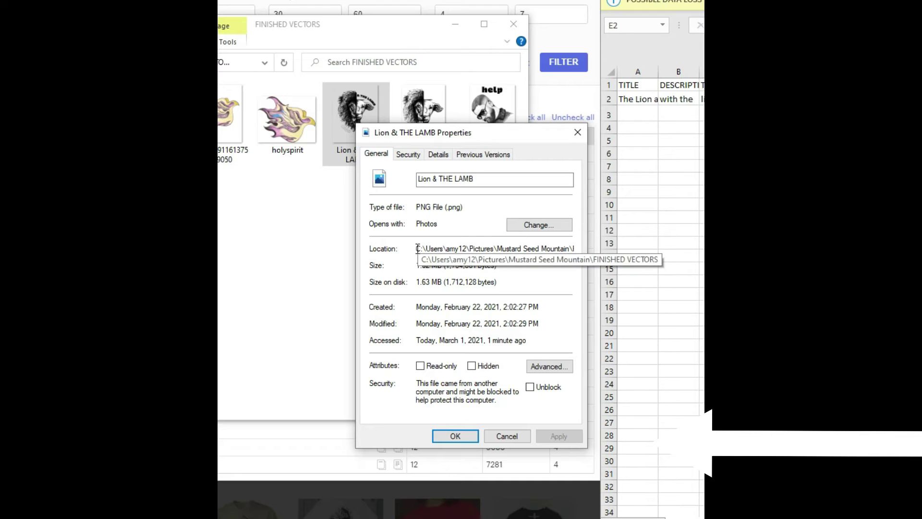
left_click(496, 248)
left_click_drag(426, 248, 582, 256)
key("ctrl+c")
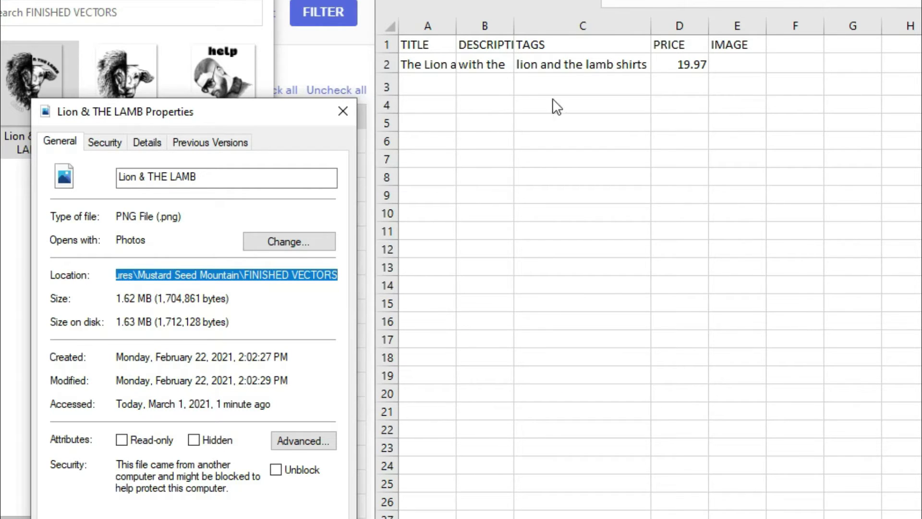
Step: Paste the copied folder location into the IMAGE cell E2 and add a backslash at its end
left_click(729, 62)
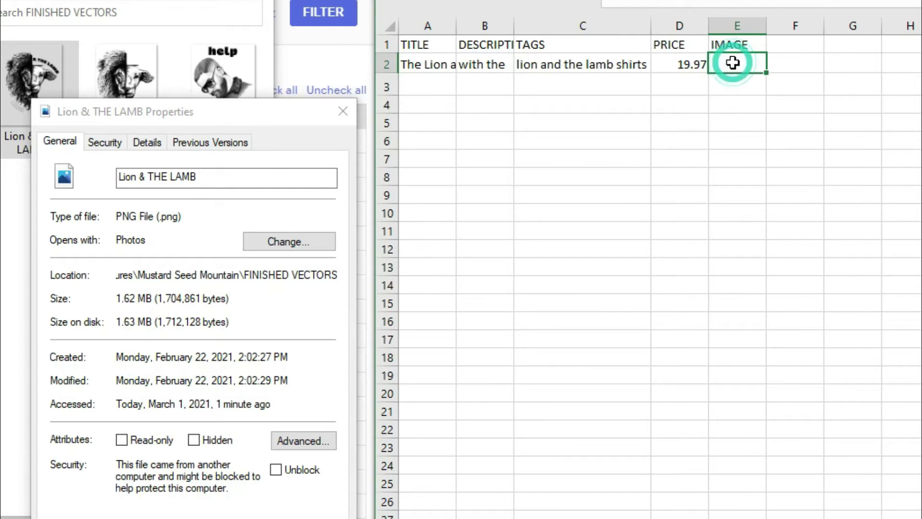
key("ctrl+v")
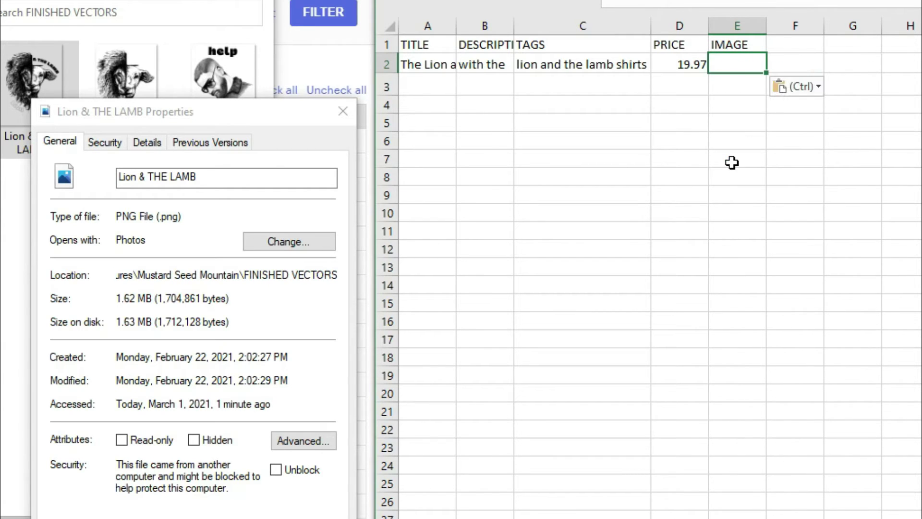
type("VECTORS")
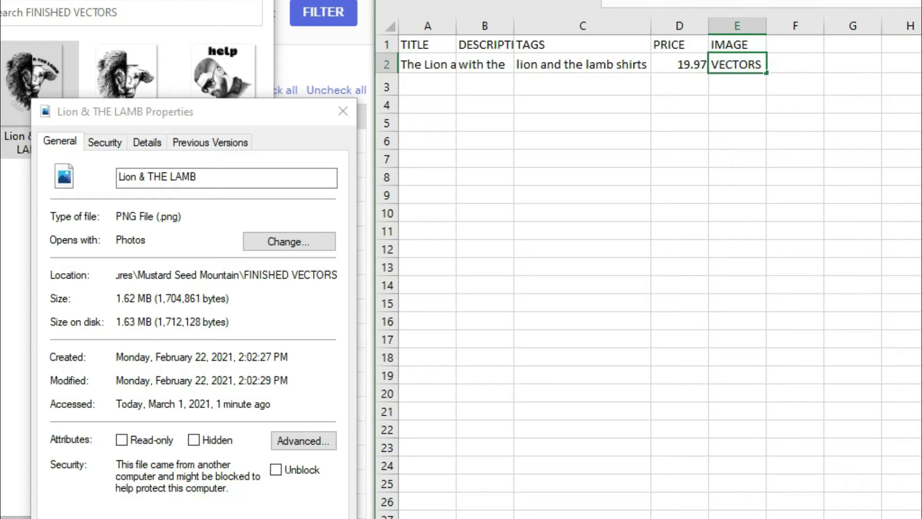
type("\\")
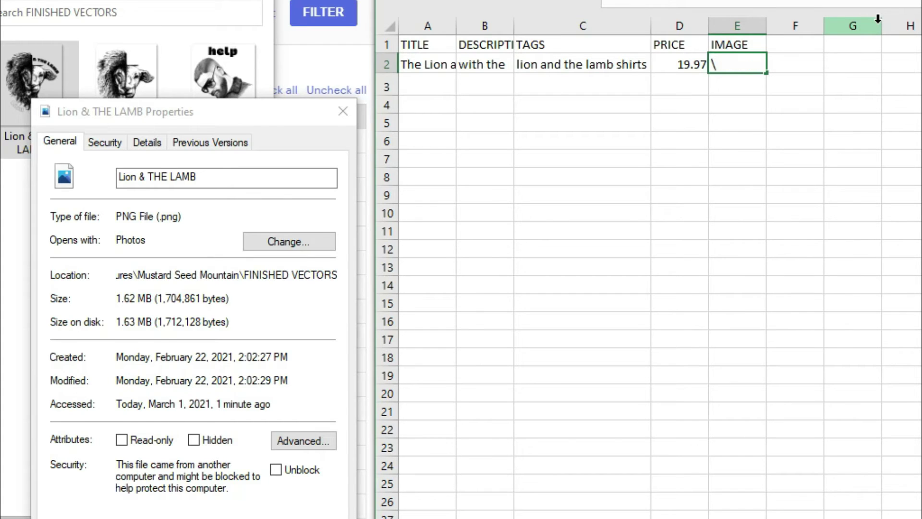
Step: Copy the file name Lion & THE LAMB from the image properties and append it to the path in cell E2
left_click(166, 192)
key("ctrl+c")
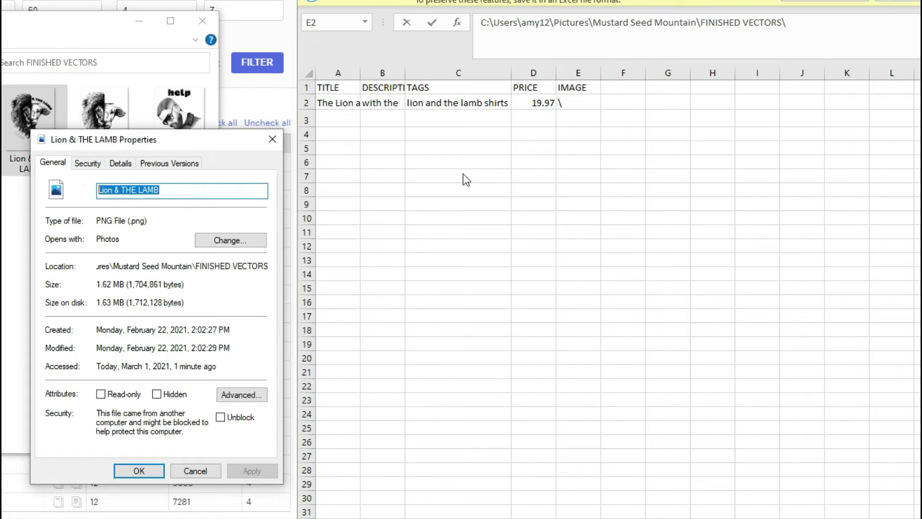
left_click(798, 21)
key("ctrl+v")
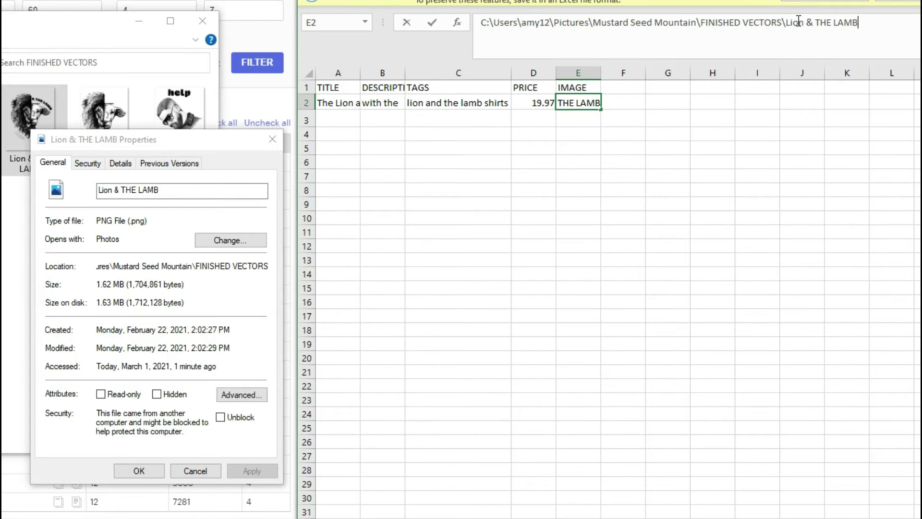
left_click(589, 136)
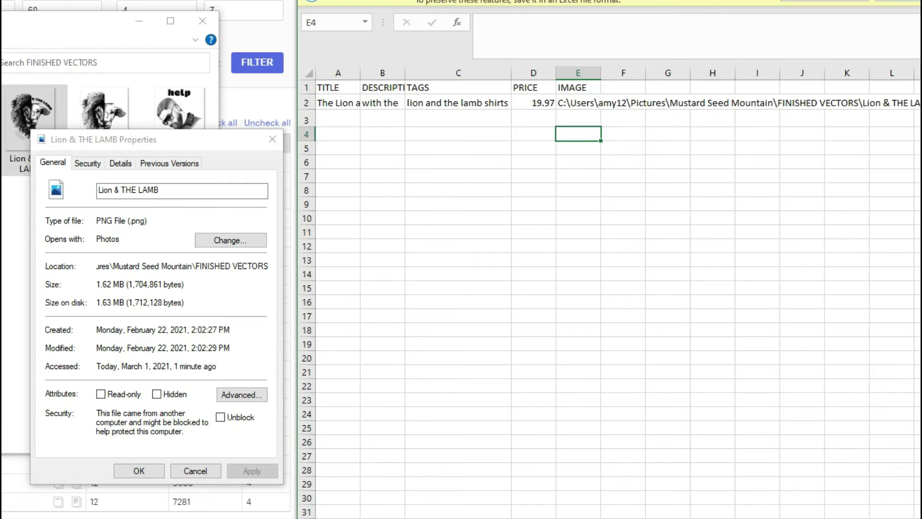
key("alt+f")
left_click(343, 65)
left_click(573, 104)
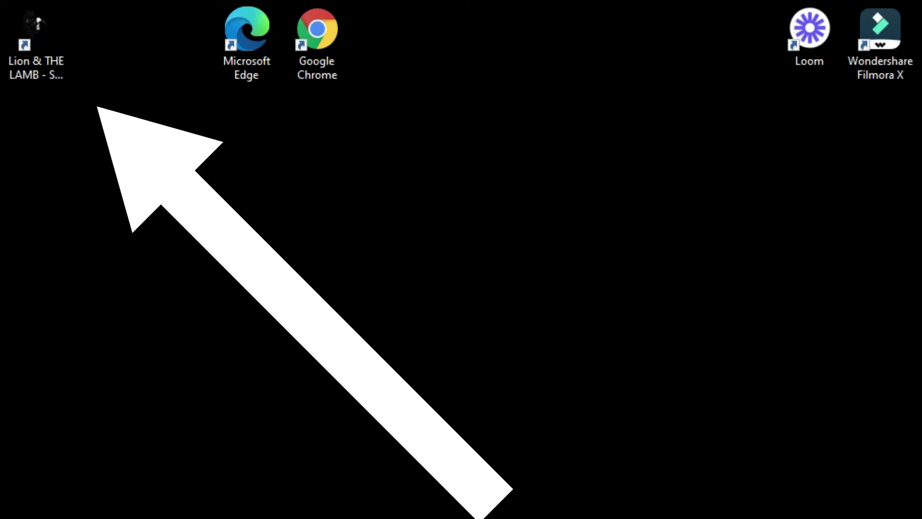
Step: Copy the file path of the Lion & THE LAMB shortcut on the desktop
right_click(51, 41)
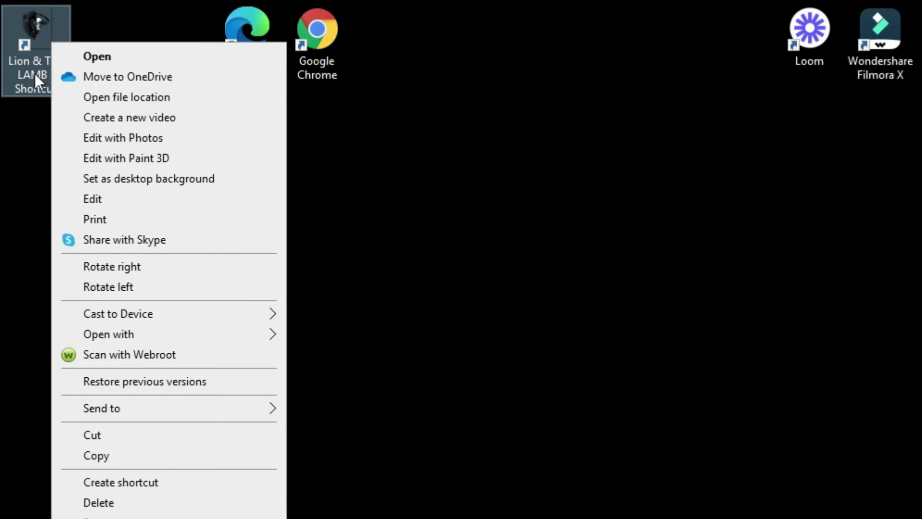
left_click(34, 60)
left_click(33, 59)
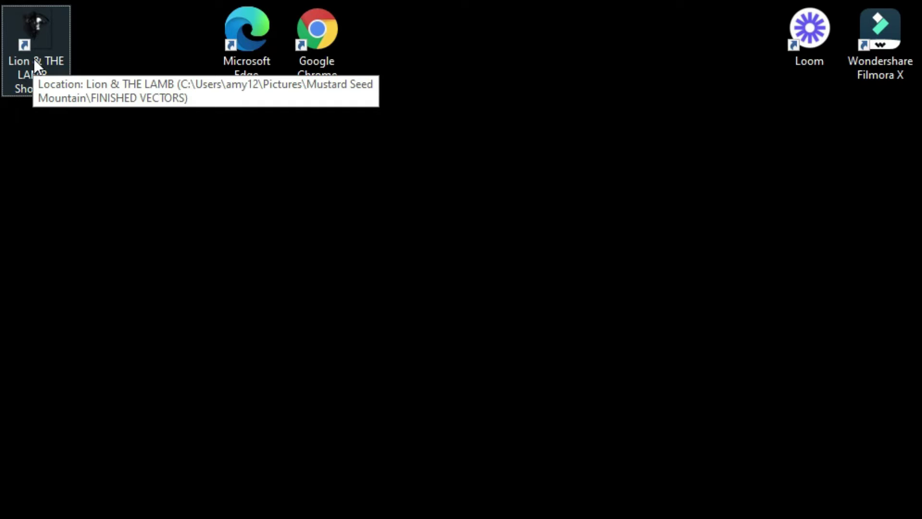
right_click(33, 59)
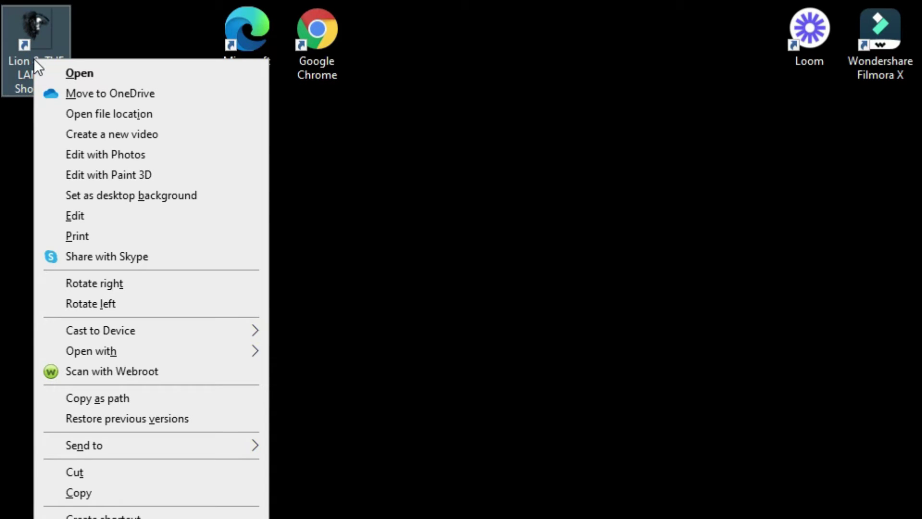
left_click(119, 399)
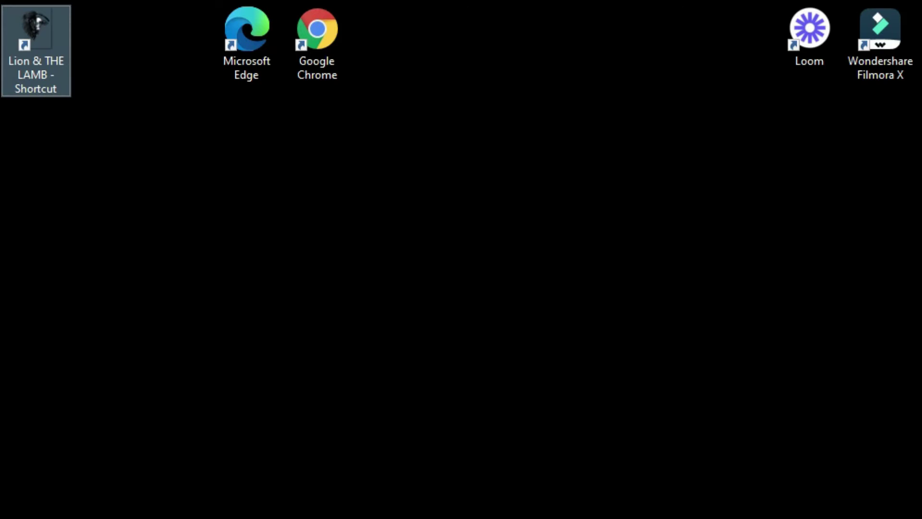
Step: Switch to Excel, paste the copied shortcut path into cell E3 as a demonstration, and clear that cell again
left_click(144, 336)
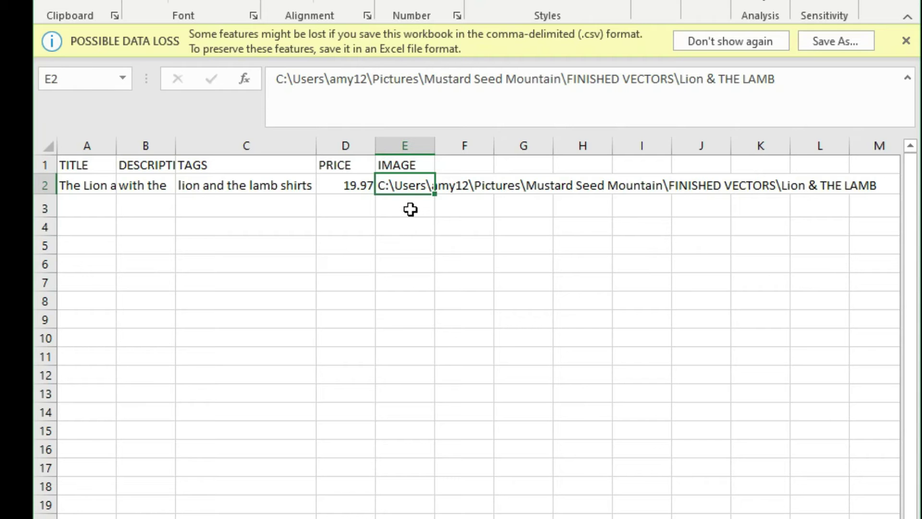
left_click(411, 208)
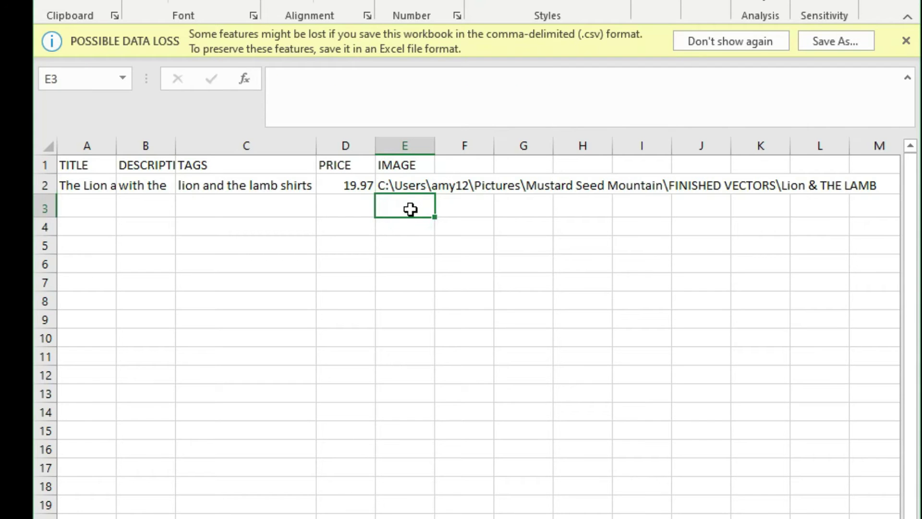
key("ctrl+v")
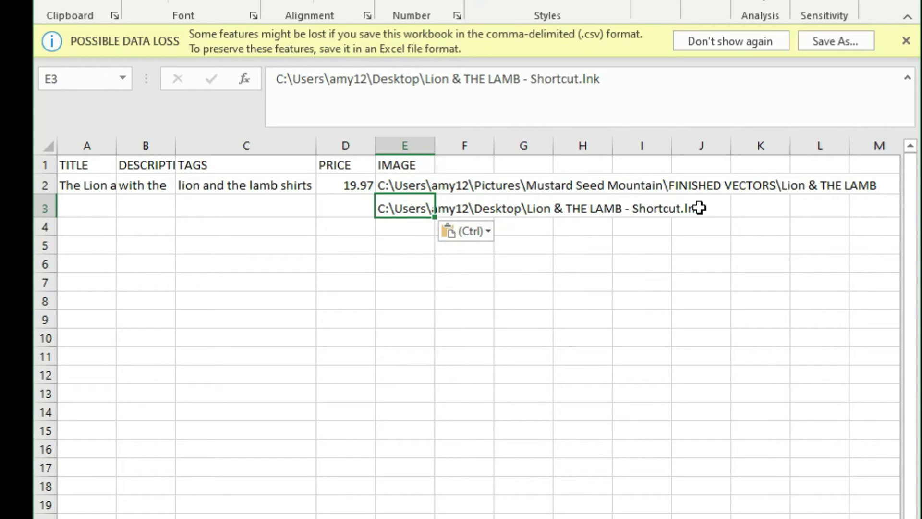
key("Delete")
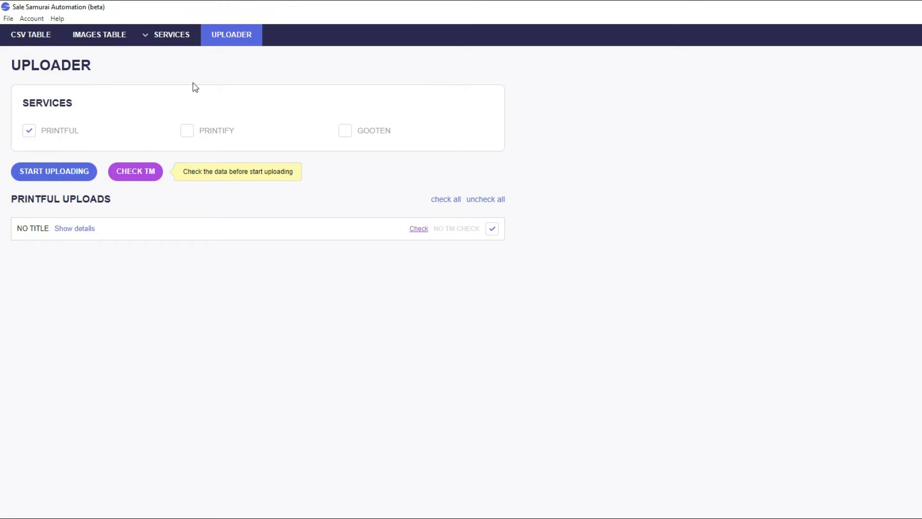
mouse_move(166, 38)
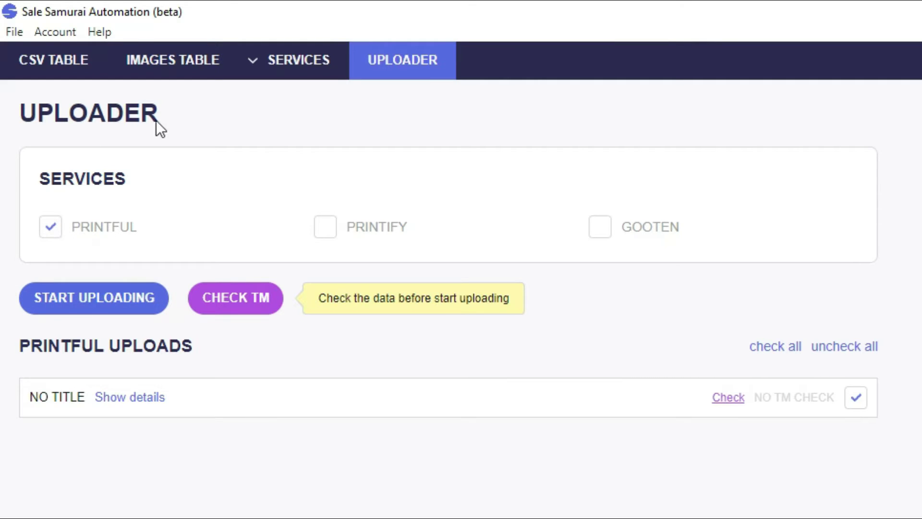
left_click(99, 31)
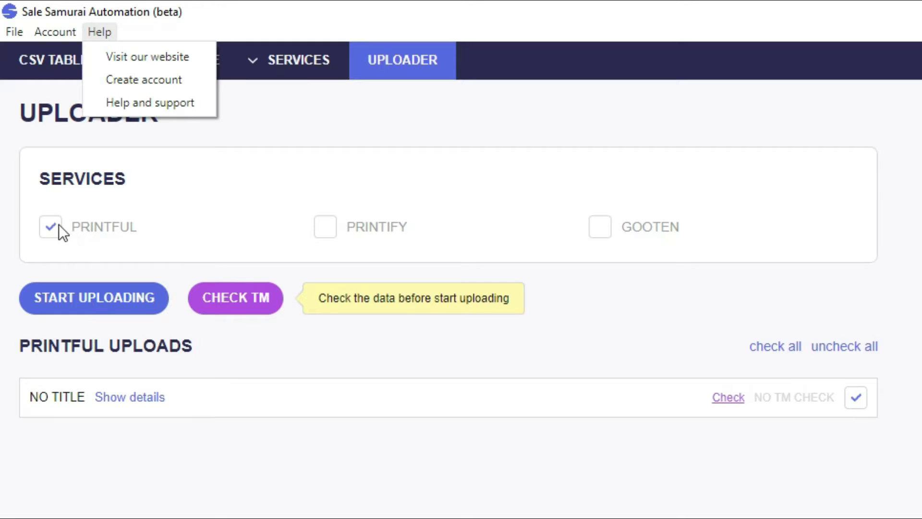
left_click(198, 195)
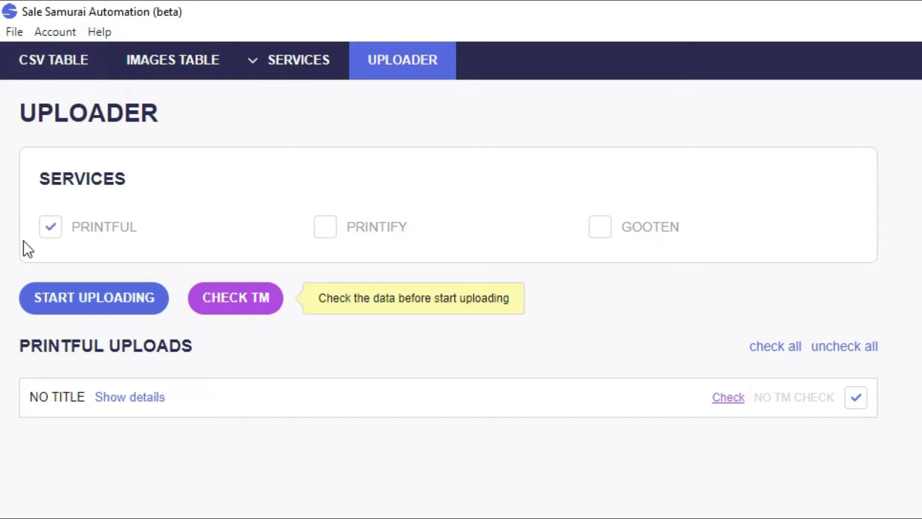
Step: Show the CSV table page in Sale Samurai Automation and dock its window beside the Excel sheet
left_click(40, 72)
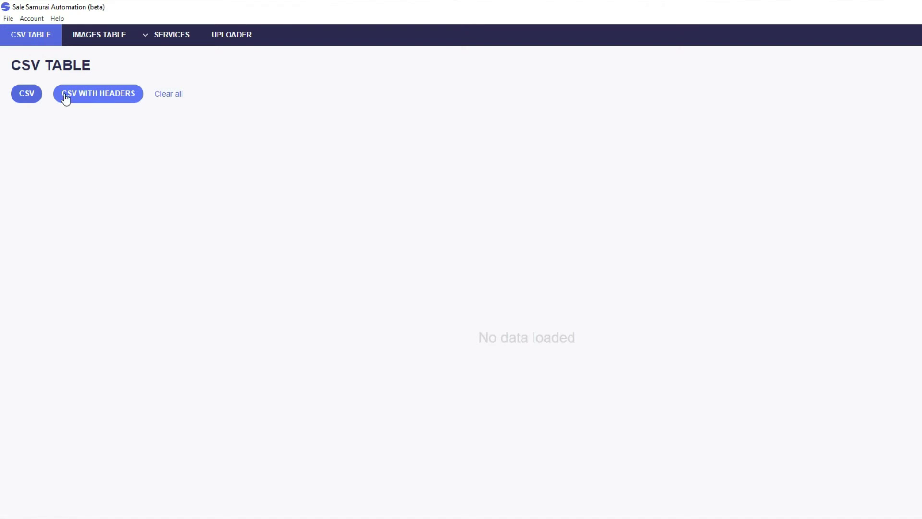
left_click_drag(866, 8, 1, 30)
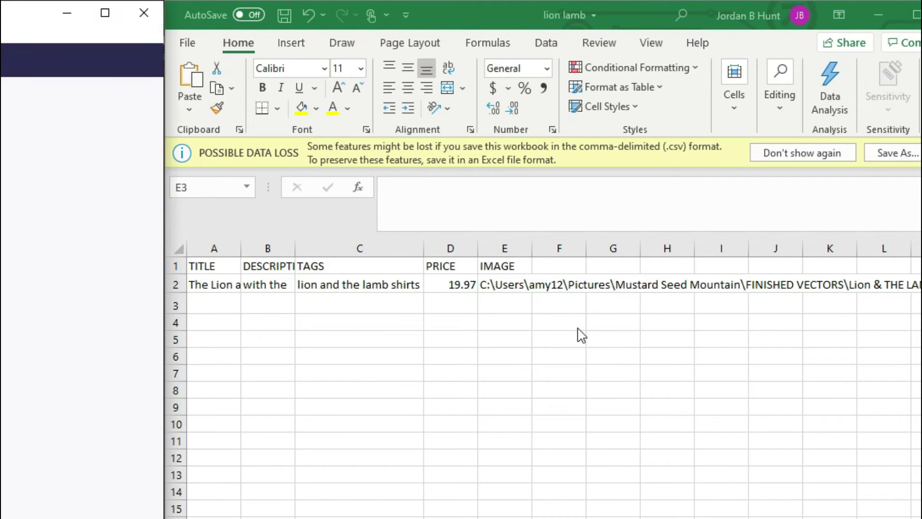
Step: Save the workbook as lion lamb in CSV (Comma delimited) format in Documents > TopShopia, replacing the existing file
left_click(189, 42)
left_click(187, 42)
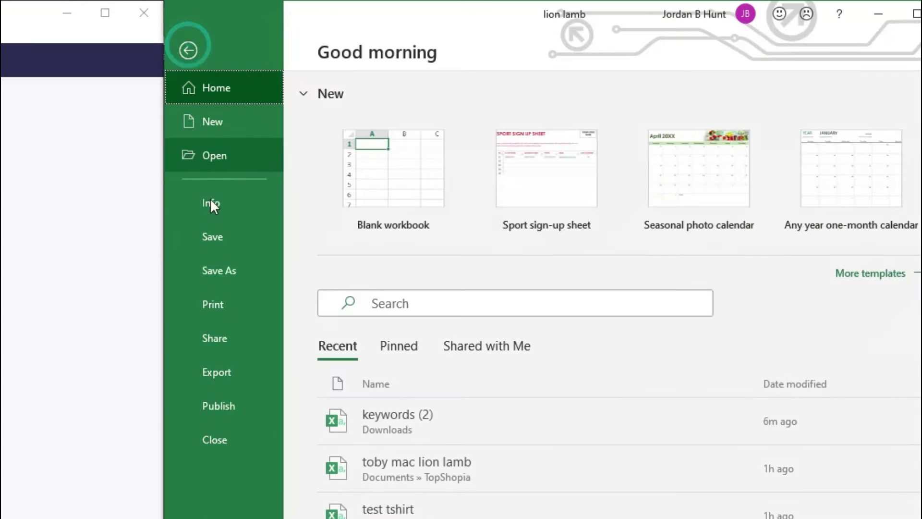
left_click(223, 273)
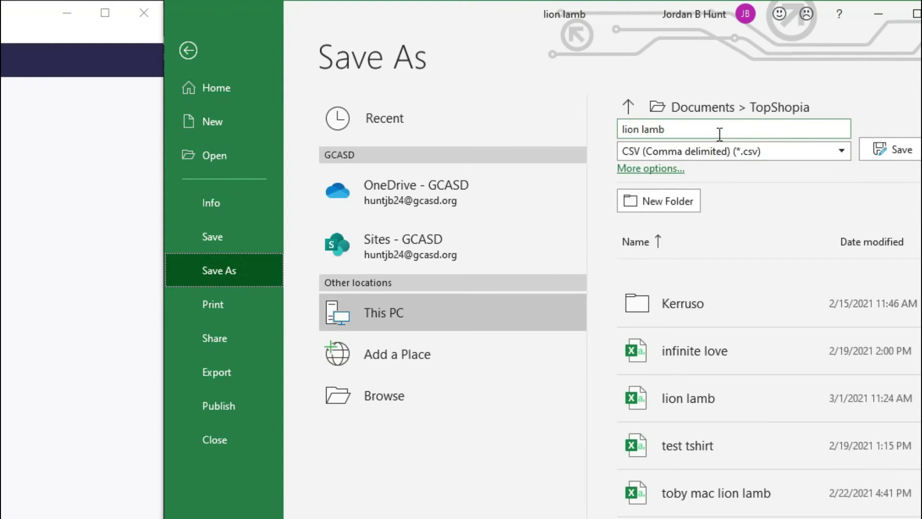
left_click(892, 149)
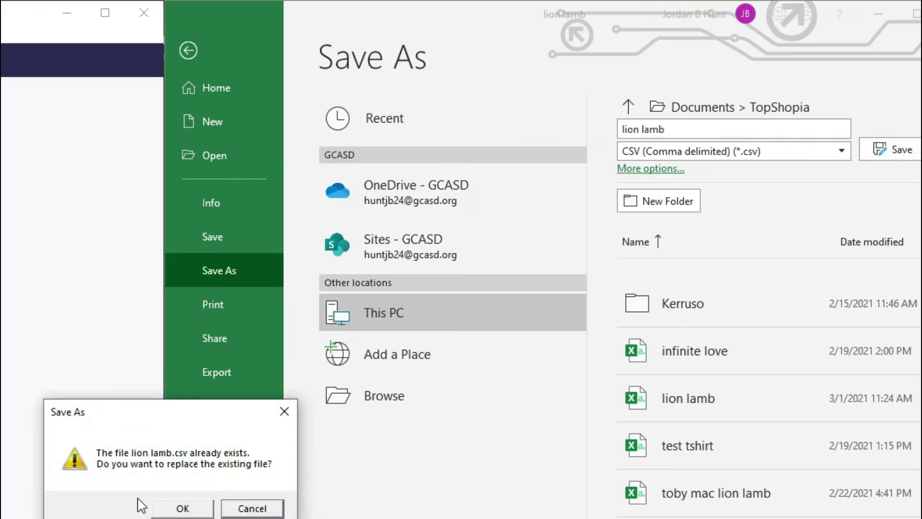
left_click(181, 505)
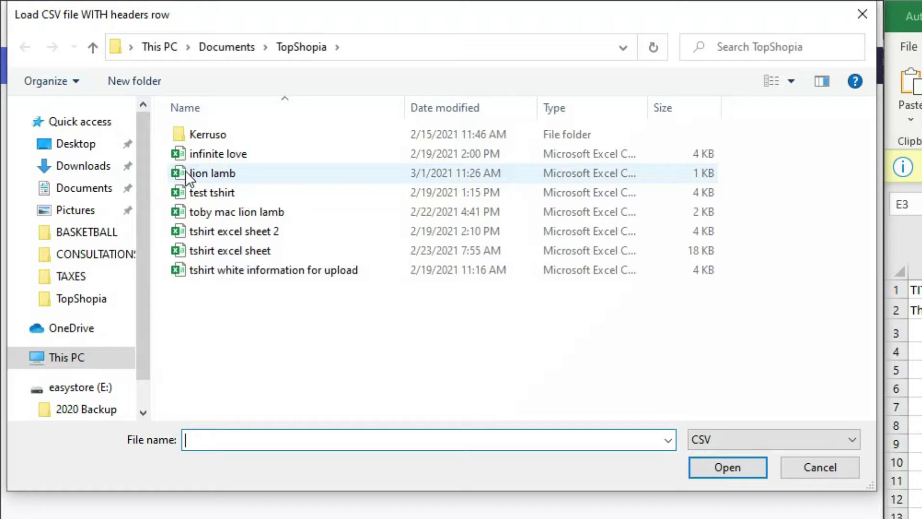
Step: Load the lion lamb CSV file with headers from Documents > TopShopia into the Sale Samurai CSV table
left_click(228, 40)
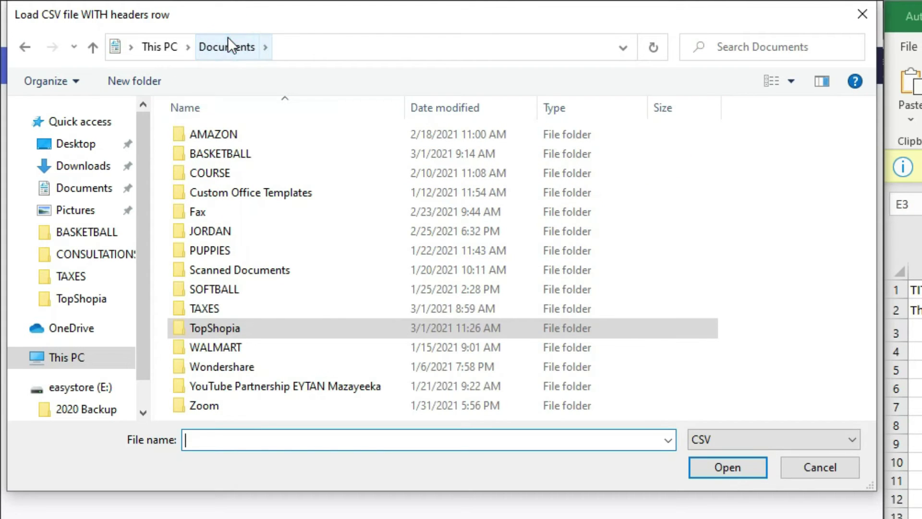
double_click(208, 329)
left_click(211, 175)
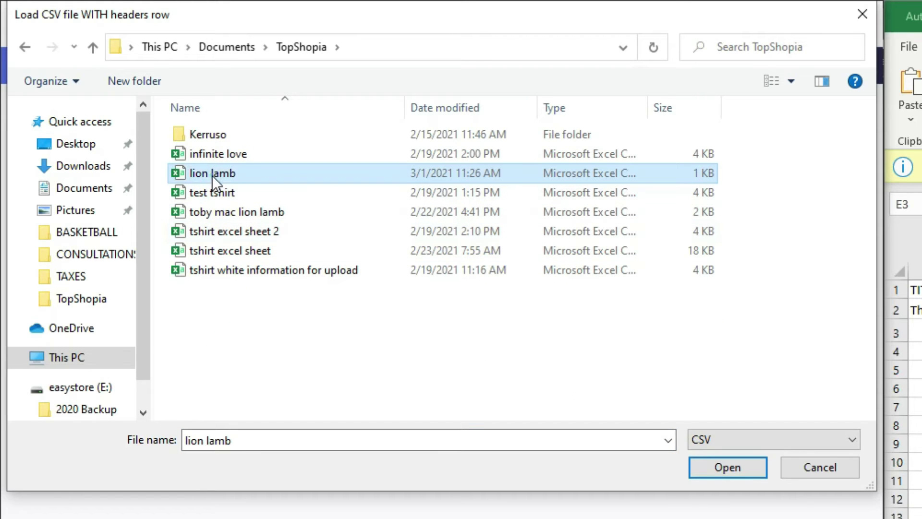
left_click(741, 471)
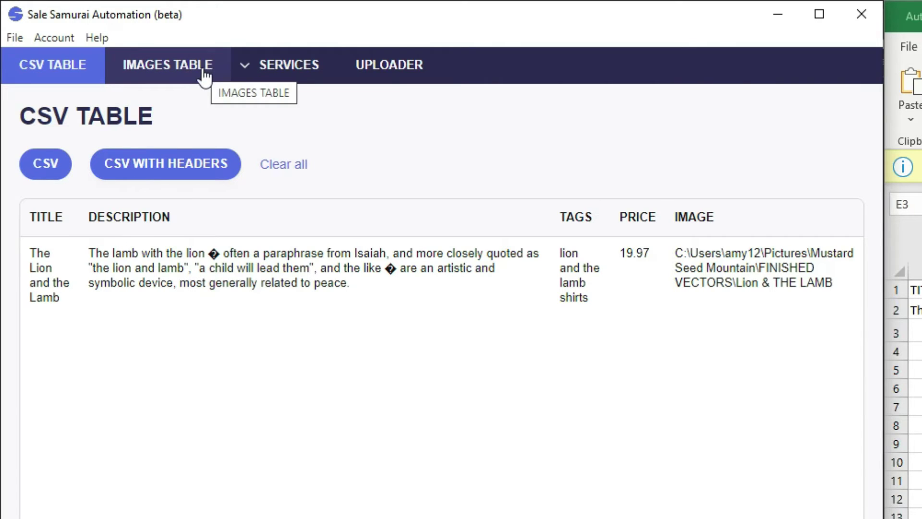
Step: View the Images Table page and select the image path cell E2 in the Excel sheet
left_click(177, 74)
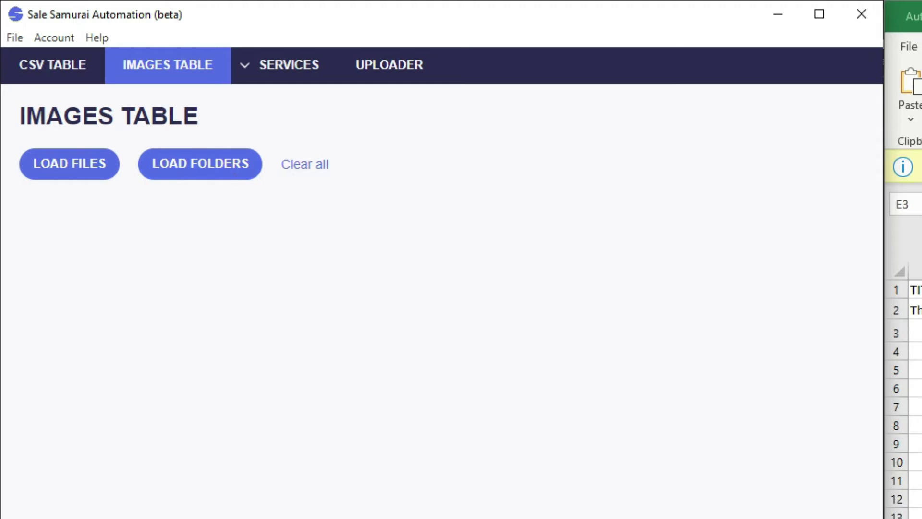
left_click(919, 310)
left_click(919, 310)
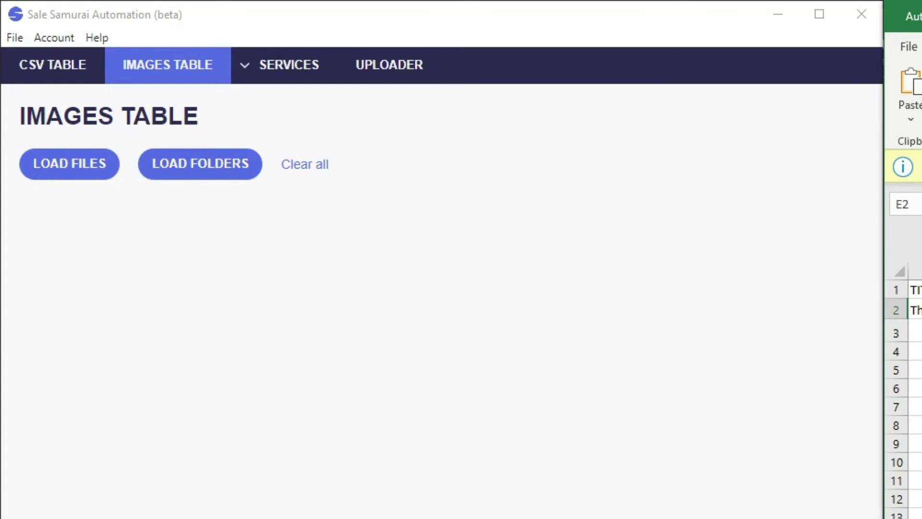
Step: Open the Printful service settings in Sale Samurai Automation and clear the saved Etsy store link
left_click(165, 38)
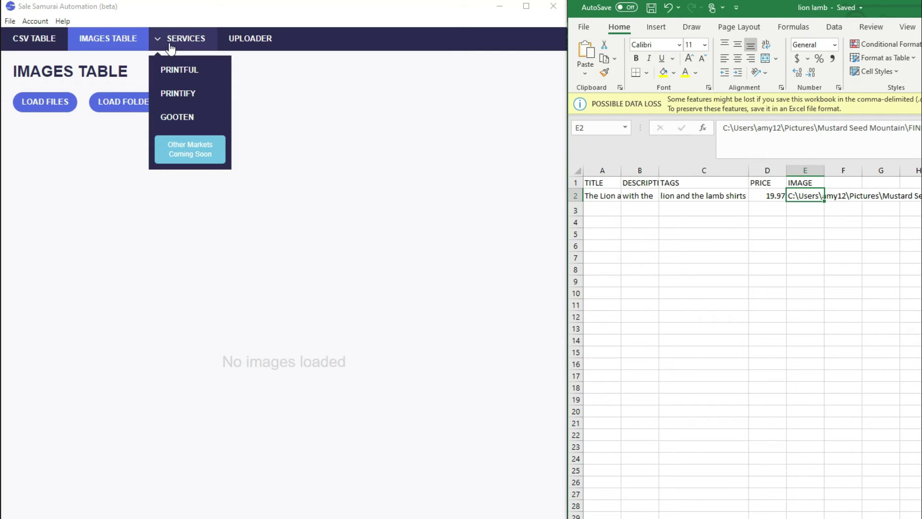
left_click(176, 72)
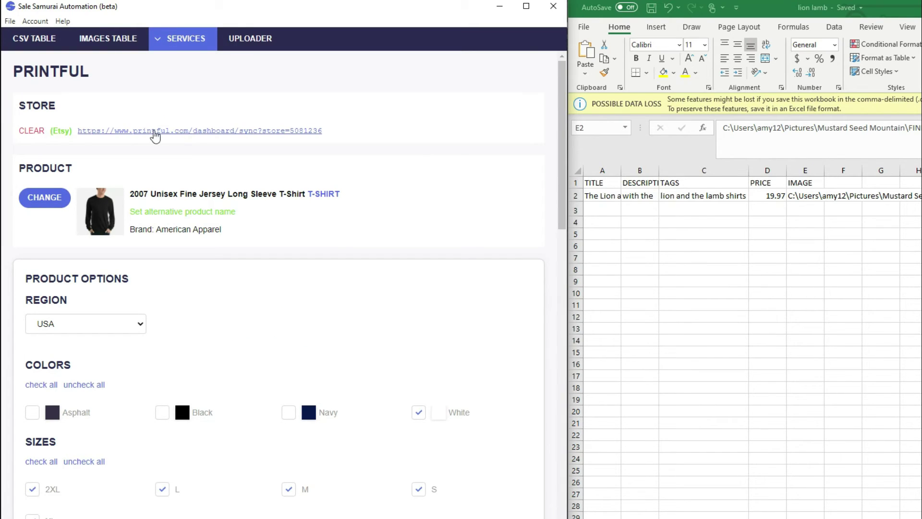
left_click(33, 133)
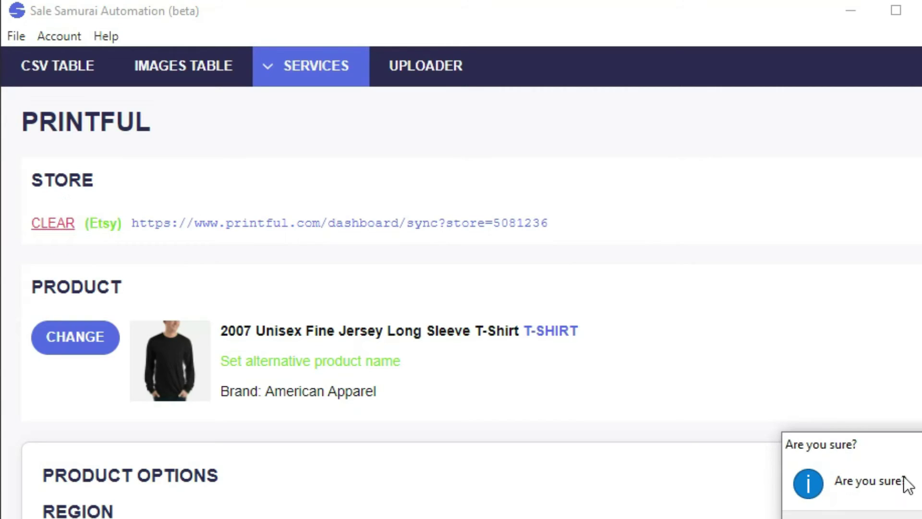
left_click(547, 290)
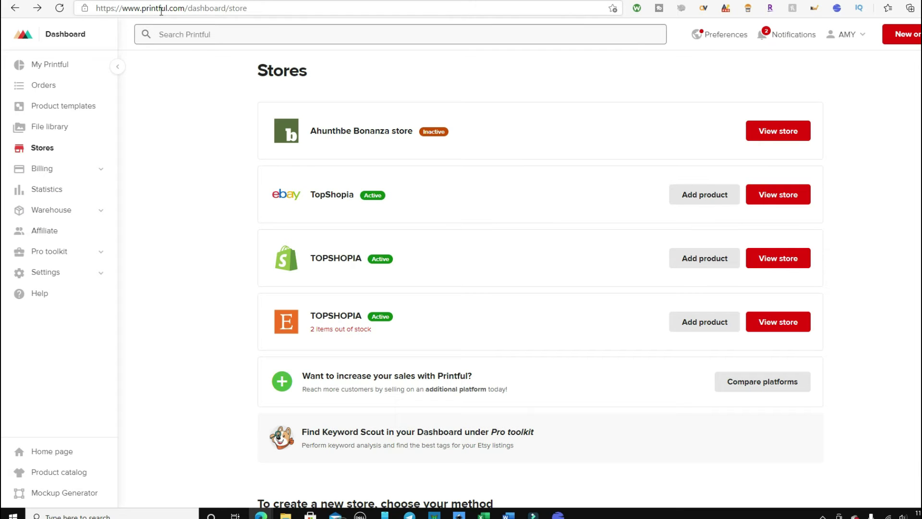
Step: Go to printful.com in the browser and open the TOPSHOPIA Etsy store from the Stores list
left_click(162, 9)
type("printful.c")
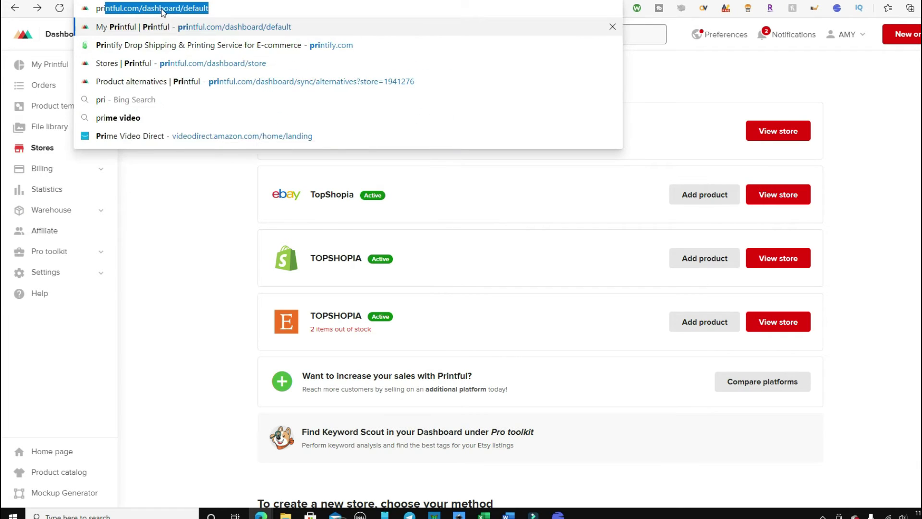
type("om")
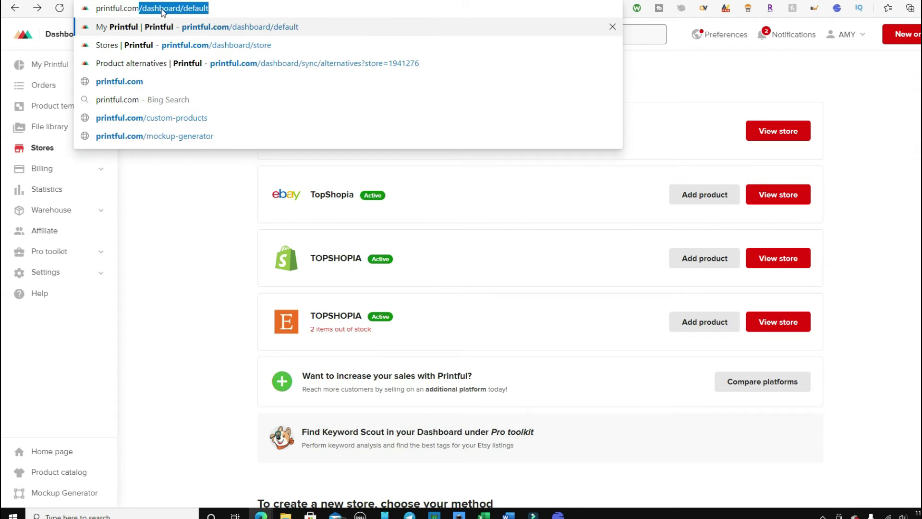
key("BackSpace")
key("Return")
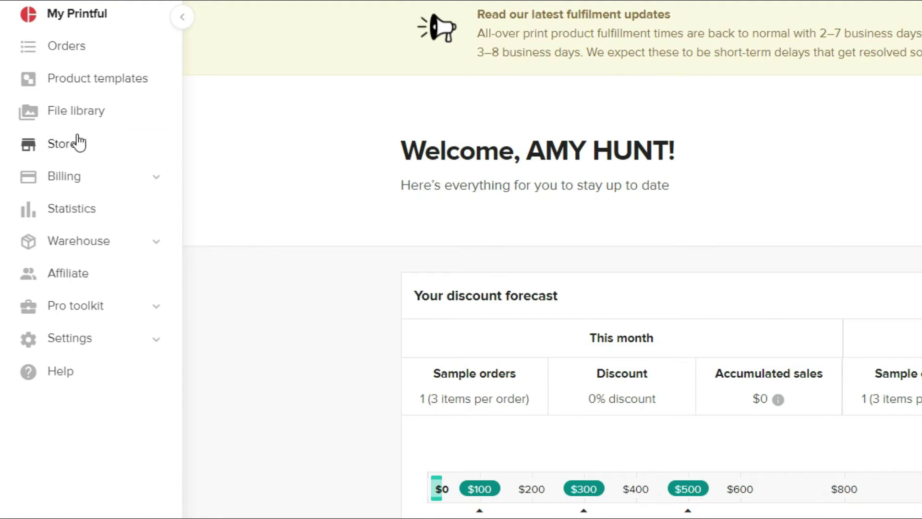
left_click(66, 145)
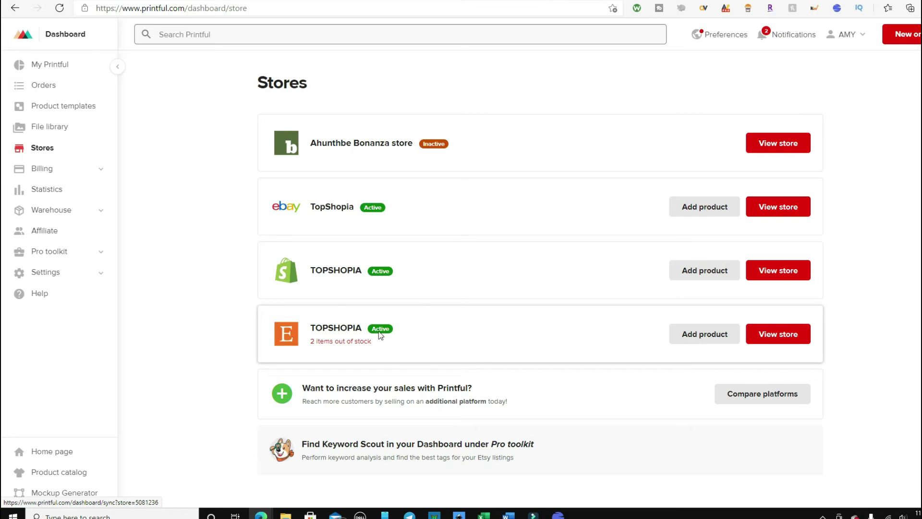
left_click(337, 333)
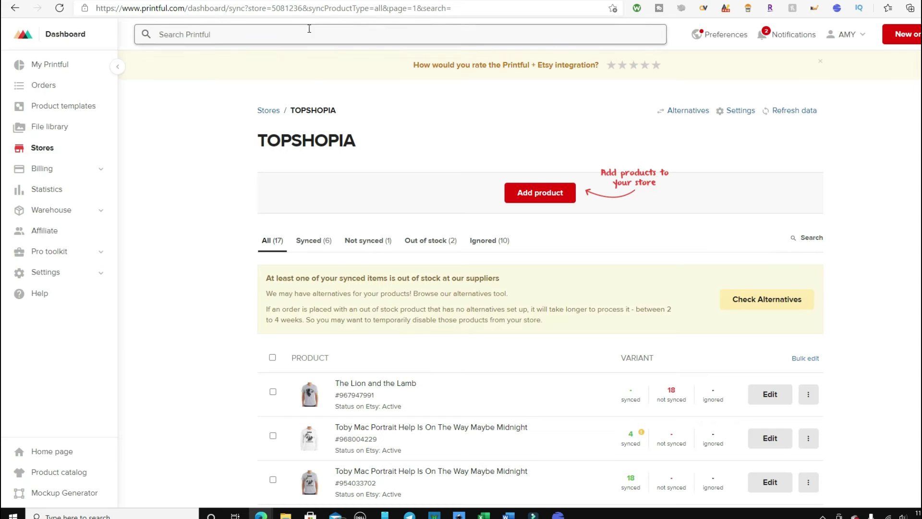
Step: Copy the store page's web address from https up to the end of the store number, without the syncProductType part
left_click(302, 10)
left_click_drag(302, 9, 289, 10)
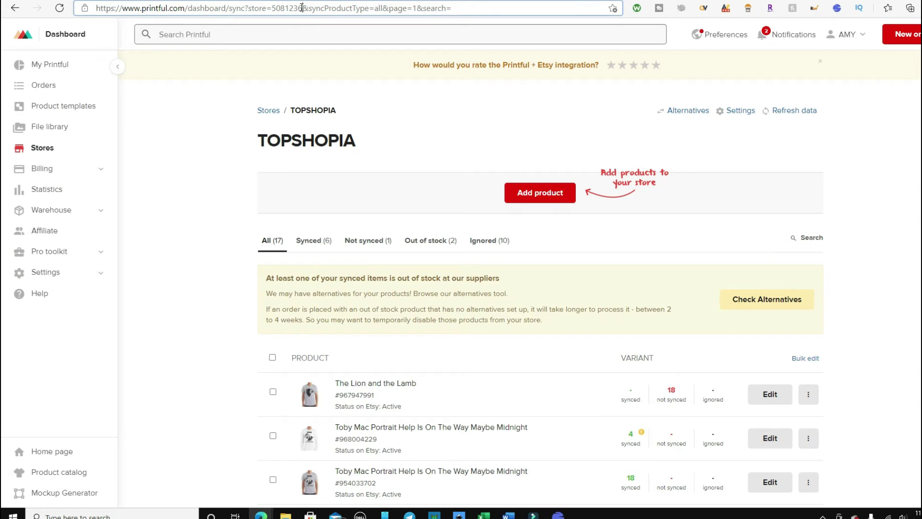
left_click_drag(306, 8, 127, 3)
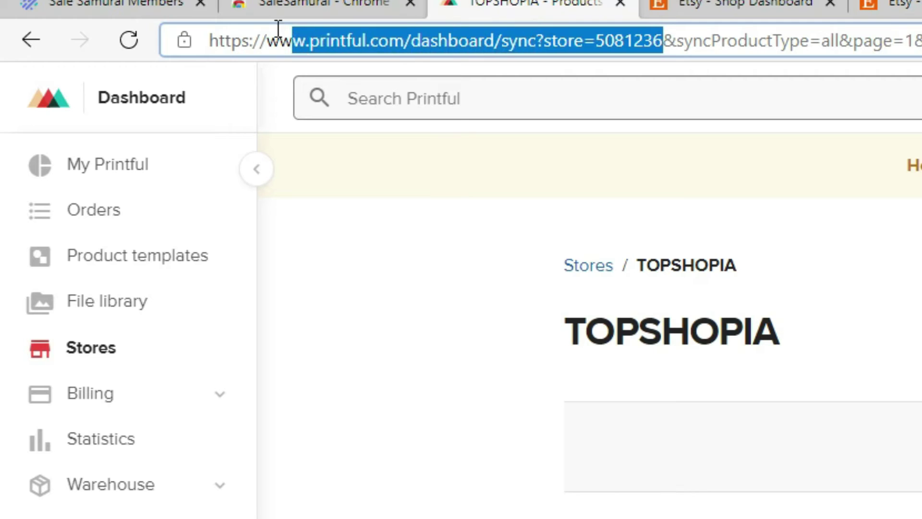
left_click_drag(277, 26, 202, 35)
key("ctrl+c")
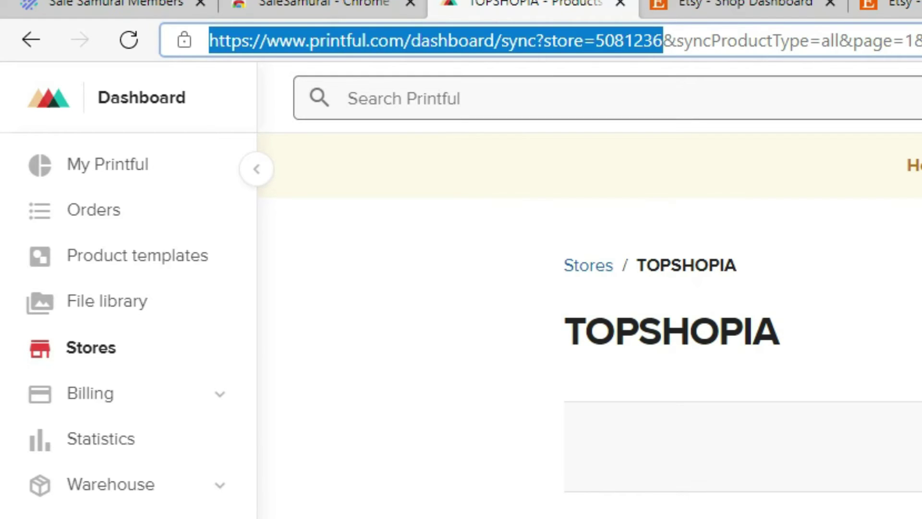
Step: Switch to Sale Samurai Automation, paste the copied link as the Printful store URL with Etsy as platform, and save it
key("alt+Tab")
left_click(122, 296)
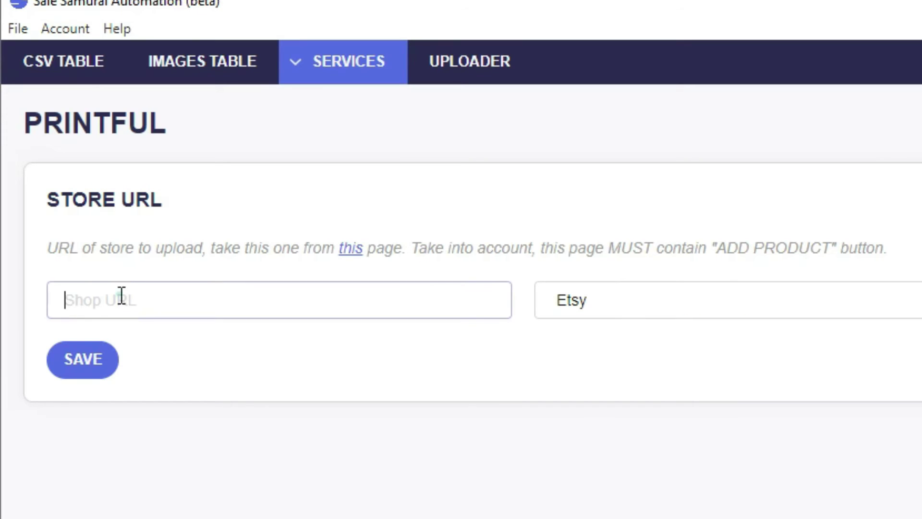
key("ctrl+v")
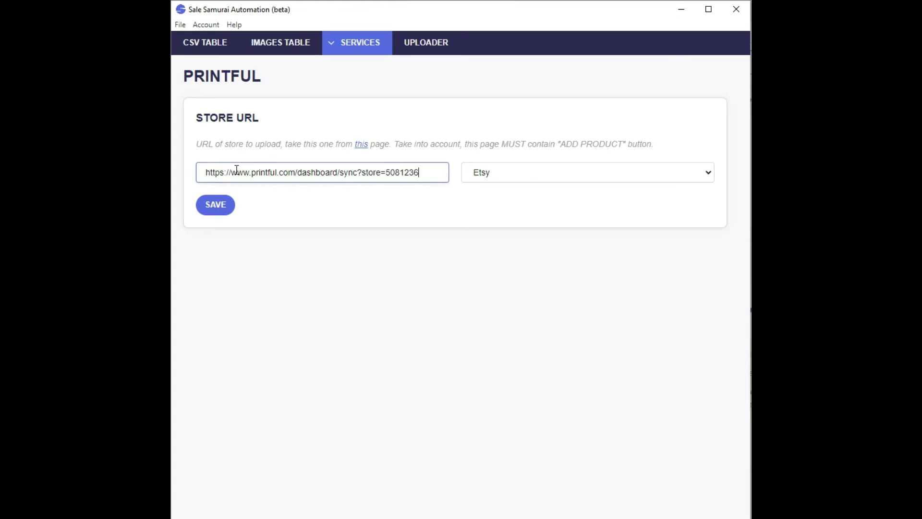
left_click(216, 212)
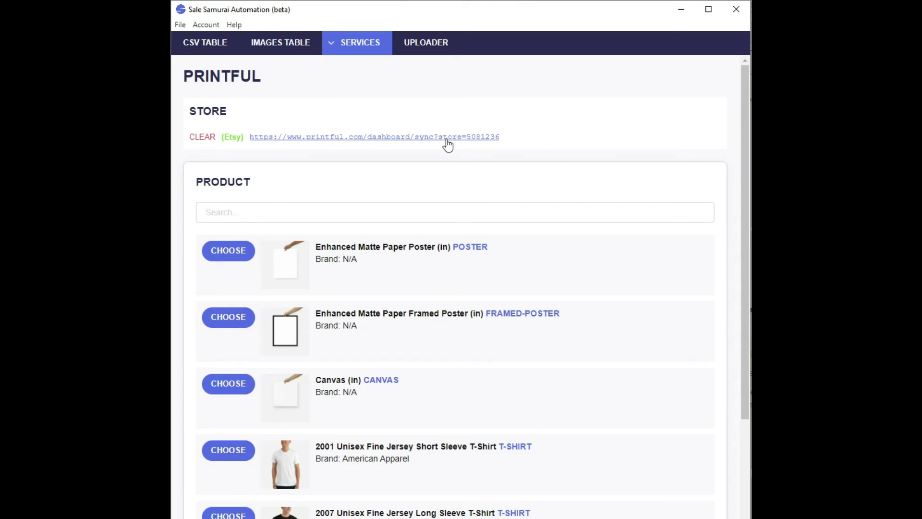
Step: Choose the American Apparel 2007 Unisex Fine Jersey Long Sleeve T-Shirt as the product to upload
scroll(277, 383, "down", 3)
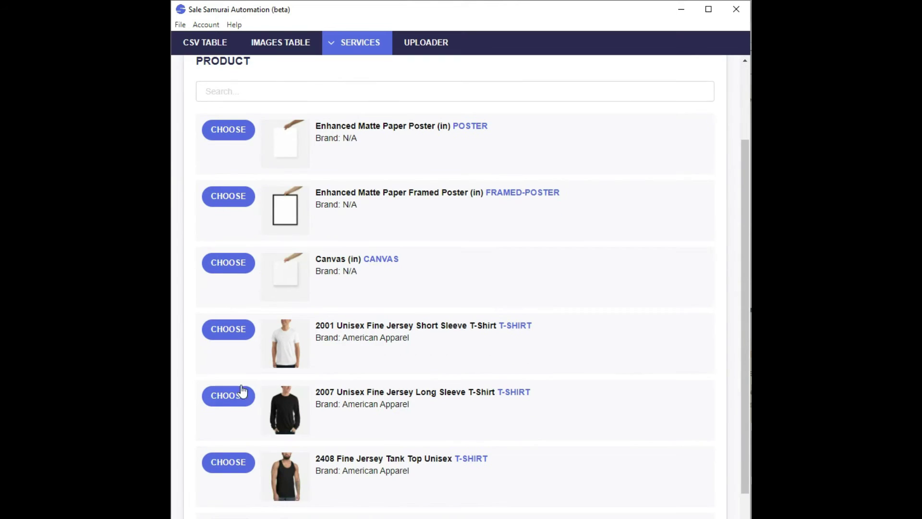
scroll(250, 362, "down", 4)
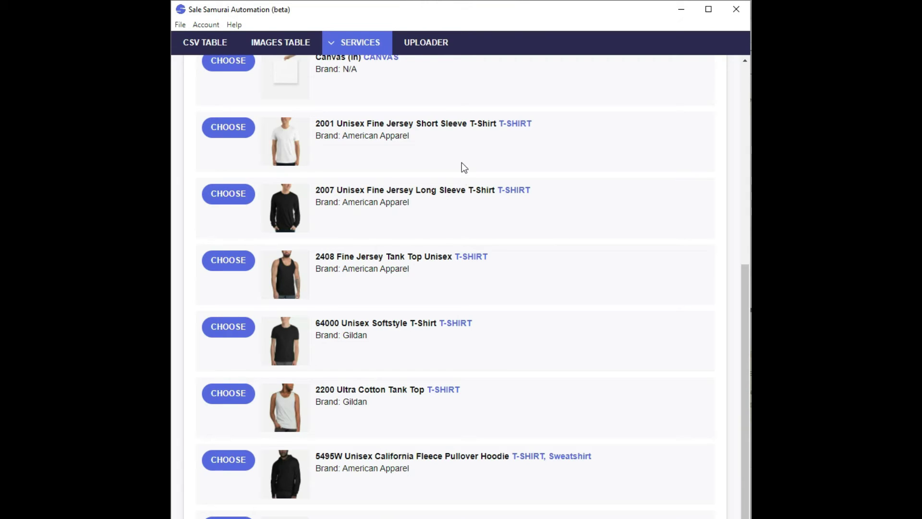
scroll(372, 184, "up", 3)
scroll(373, 183, "down", 3)
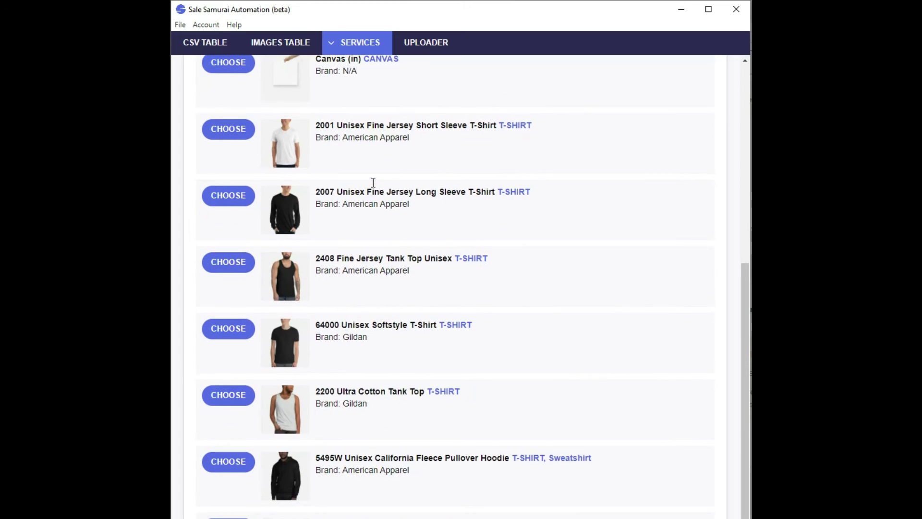
left_click(232, 198)
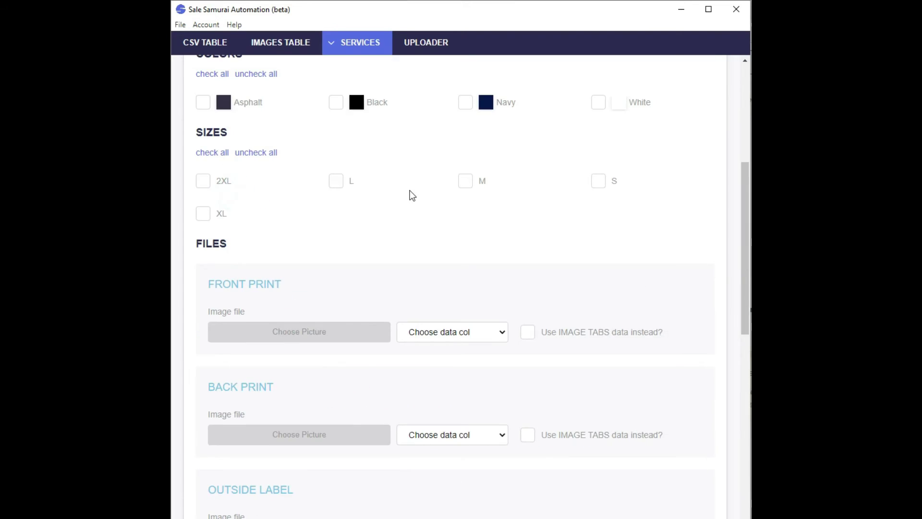
Step: Select White as the shirt color and include all available sizes in the product options
scroll(412, 195, "up", 7)
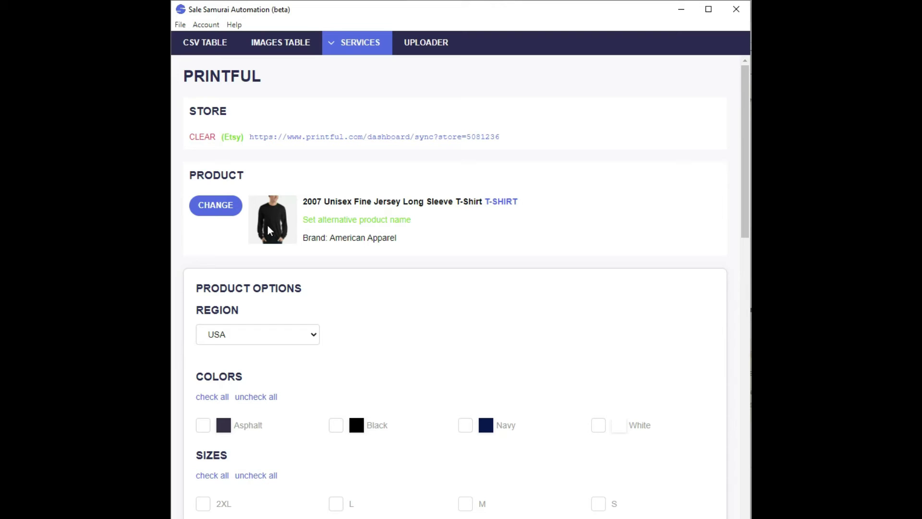
left_click(598, 426)
scroll(609, 434, "down", 2)
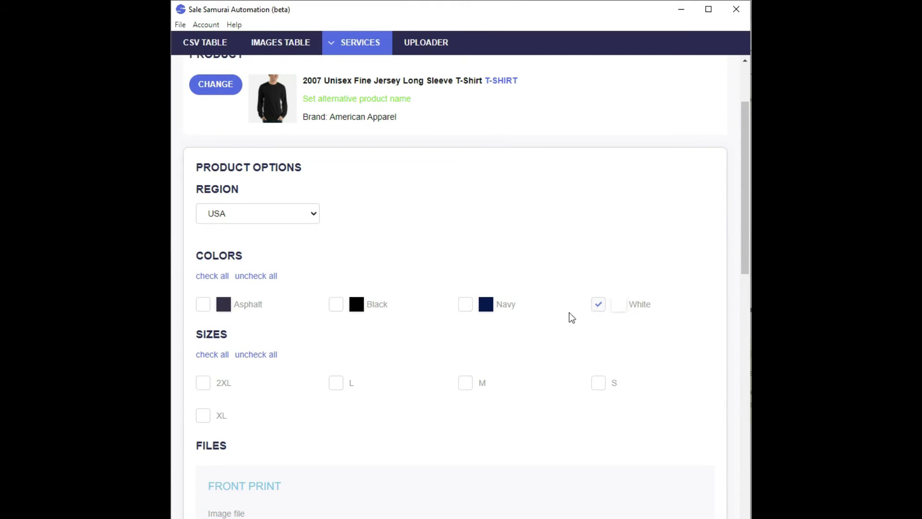
left_click(206, 354)
Step: Set the Front Print image file to the IMAGE data column
scroll(348, 404, "down", 2)
scroll(516, 297, "down", 2)
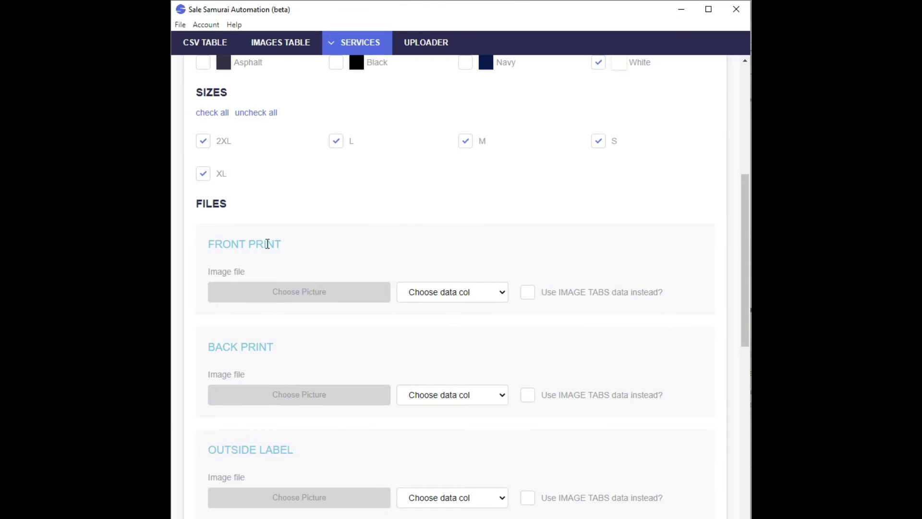
left_click(502, 294)
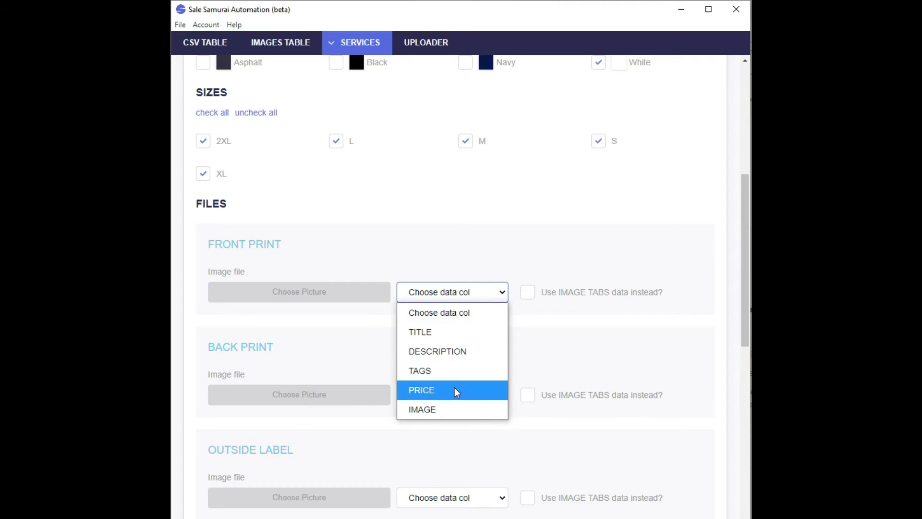
left_click(455, 409)
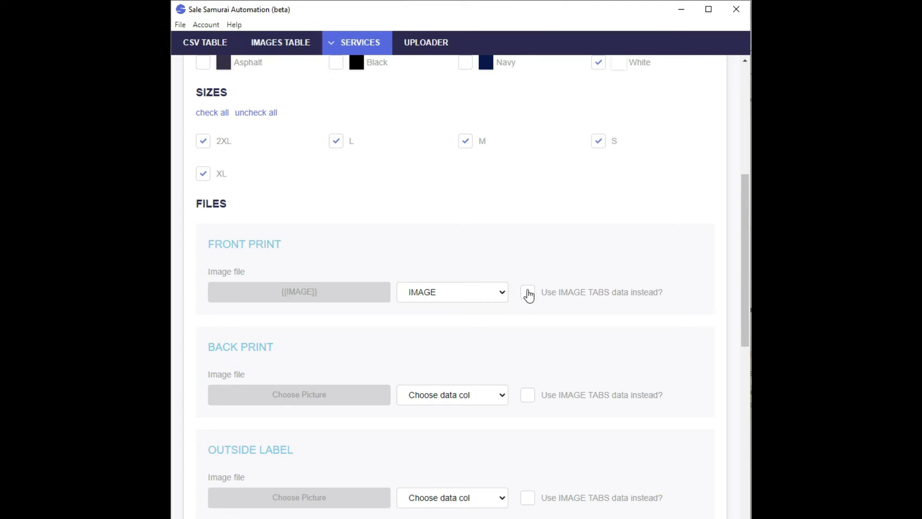
Step: Look through the remaining print areas and go to the Mockup style field
scroll(494, 362, "down", 3)
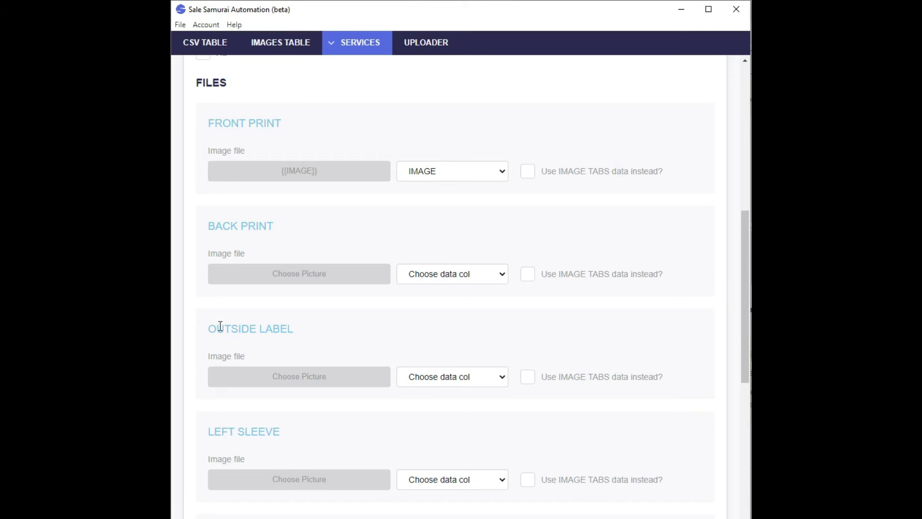
scroll(220, 326, "down", 10)
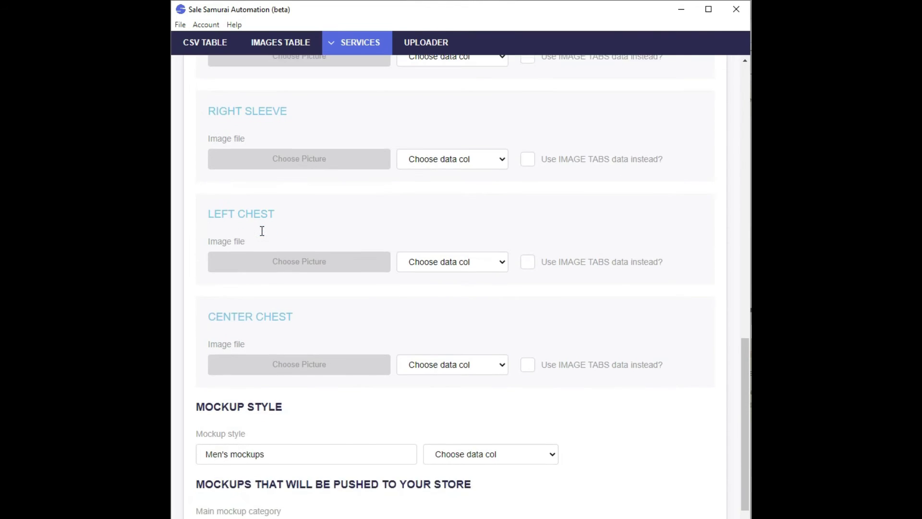
scroll(262, 231, "down", 3)
scroll(418, 238, "down", 3)
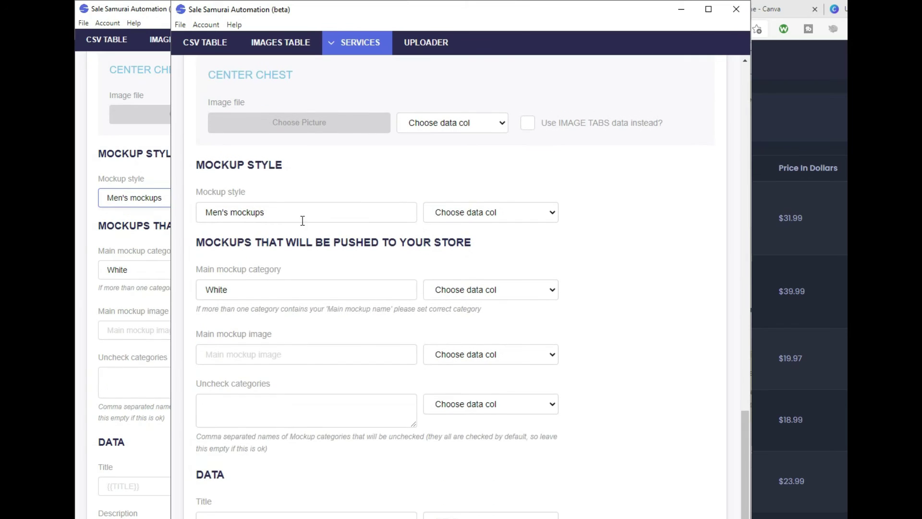
left_click(284, 214)
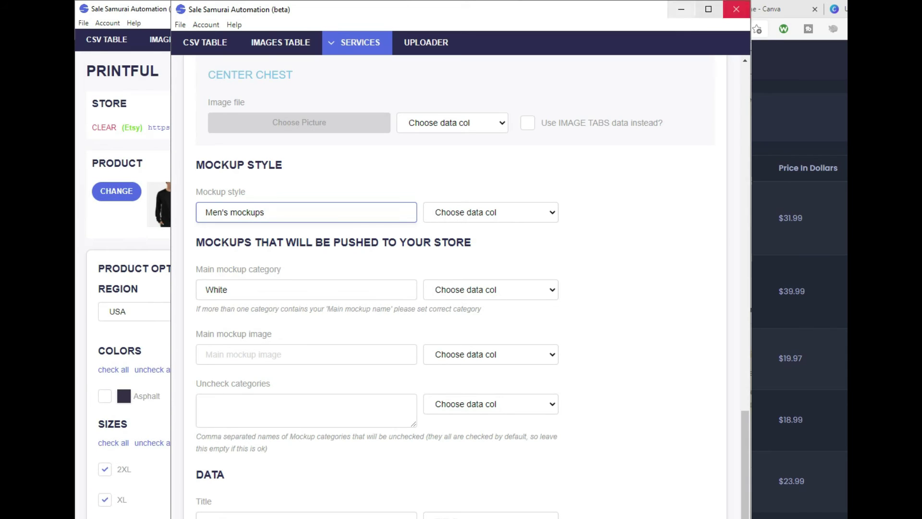
Step: Switch to the Printful store page, start adding a product and open the Men's clothing category
left_click(681, 10)
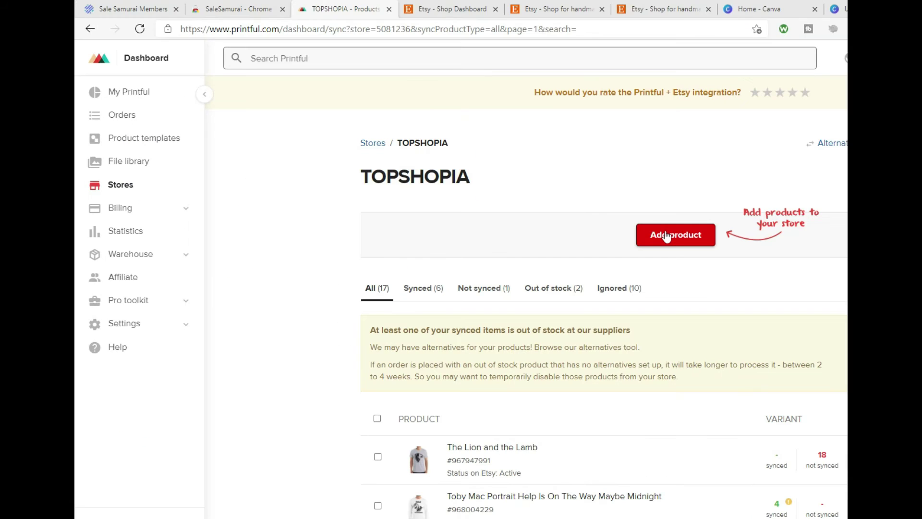
left_click(662, 237)
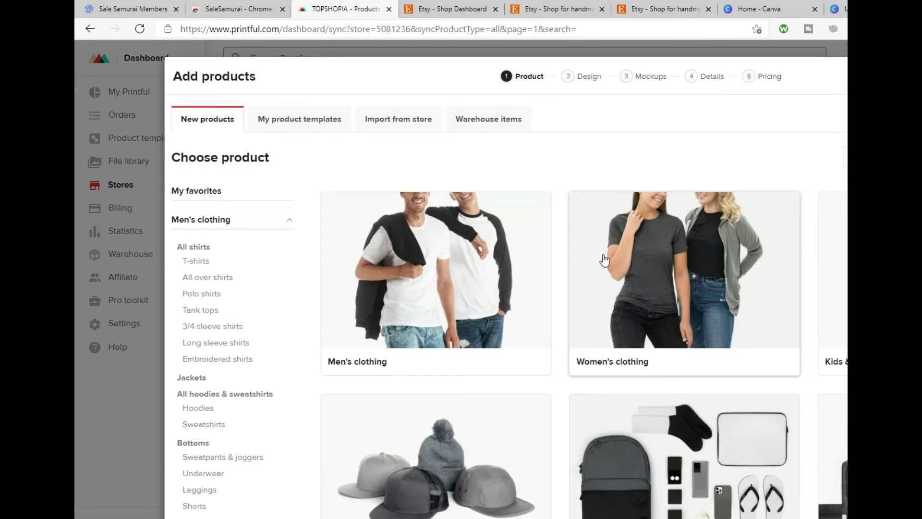
left_click(450, 272)
scroll(433, 336, "down", 3)
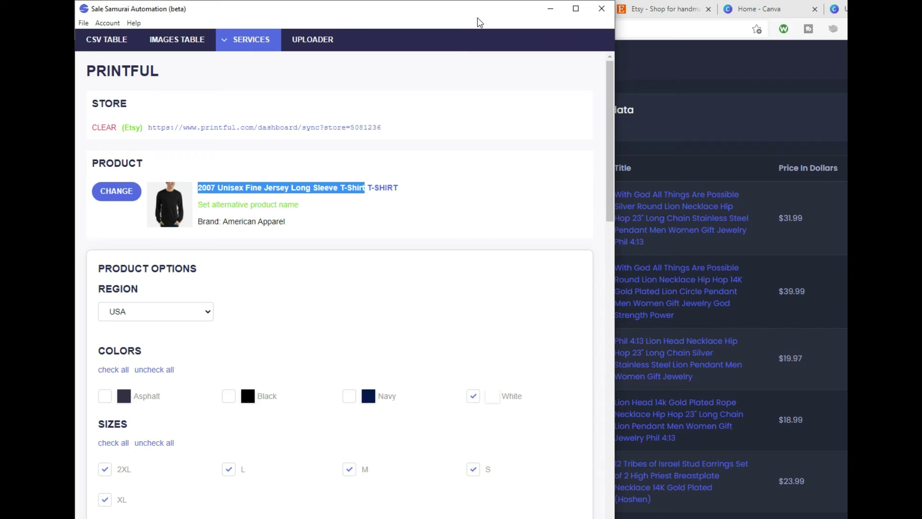
Step: Find the Unisex Long Sleeve Shirt | American Apparel 2007 among Printful's men's long sleeve shirts and open its design configuration
left_click(550, 8)
left_click(343, 9)
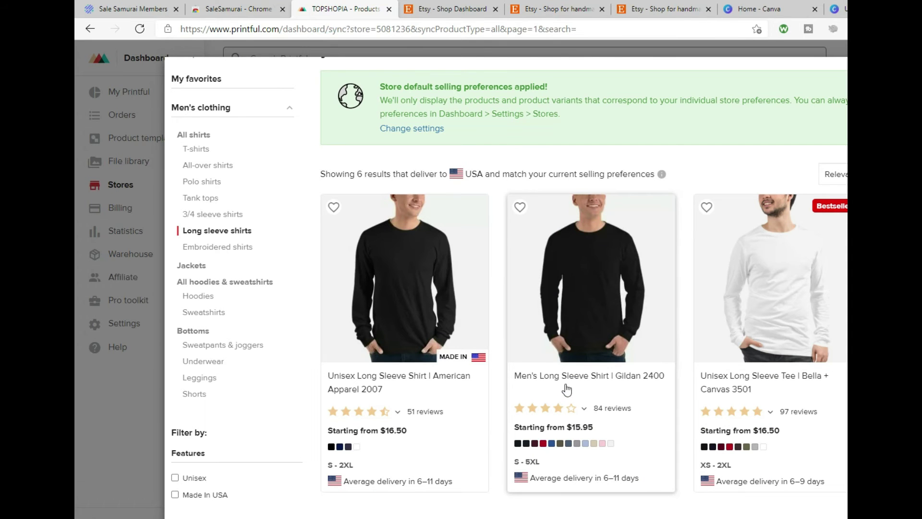
scroll(567, 382, "down", 5)
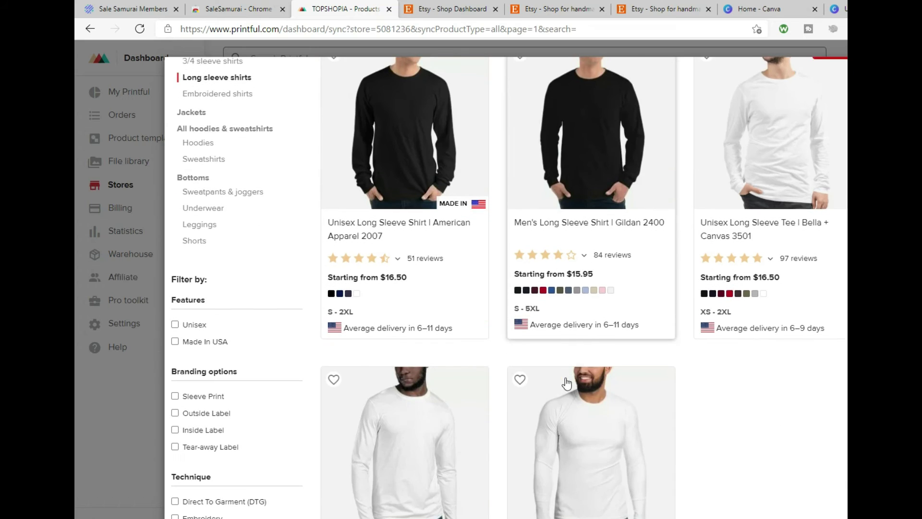
scroll(534, 390, "up", 5)
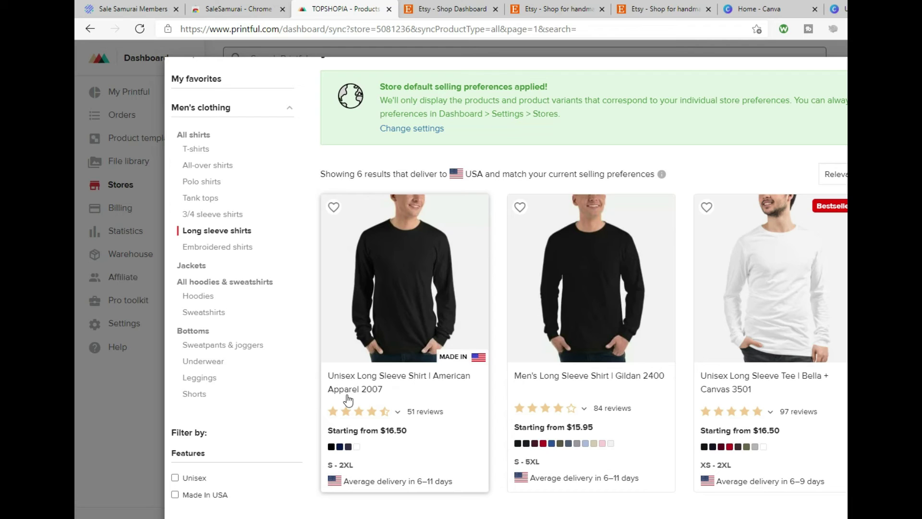
left_click(408, 287)
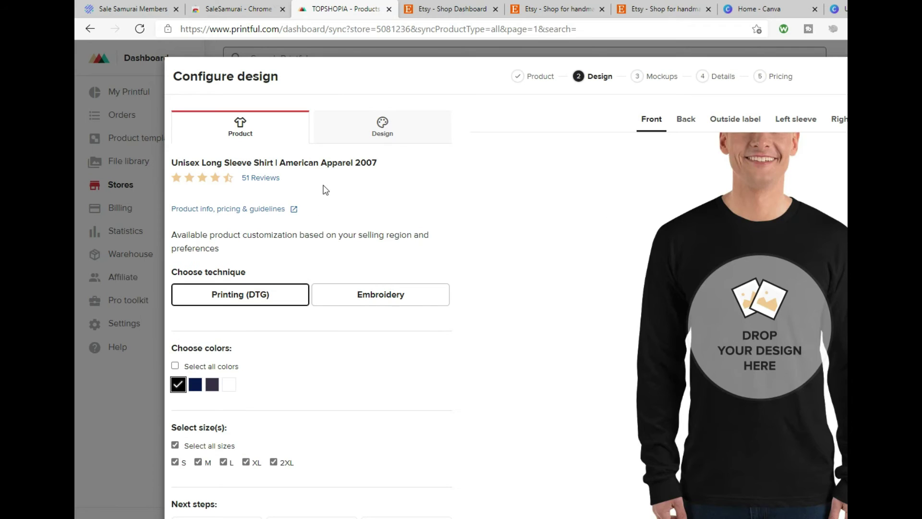
Step: Place the Lion--THE-LAMB.png design from the store's file library on the front of the long sleeve shirt
left_click(781, 331)
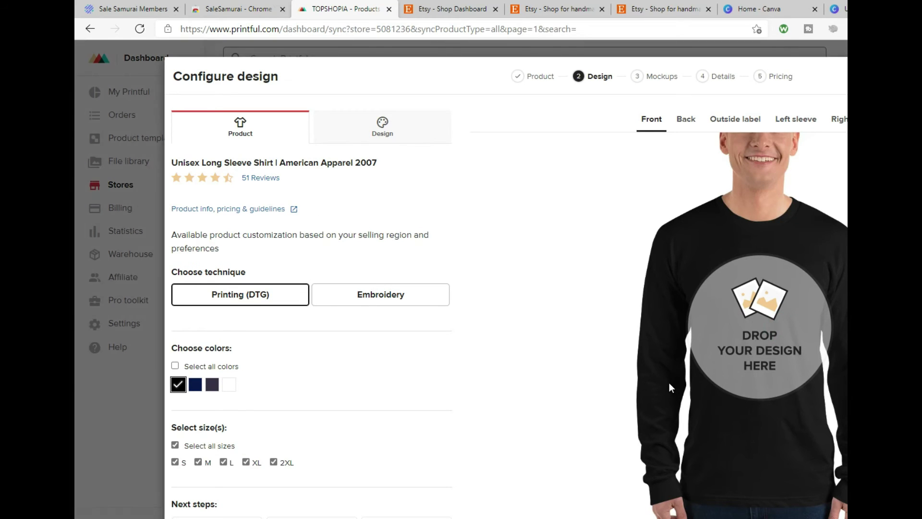
left_click(752, 131)
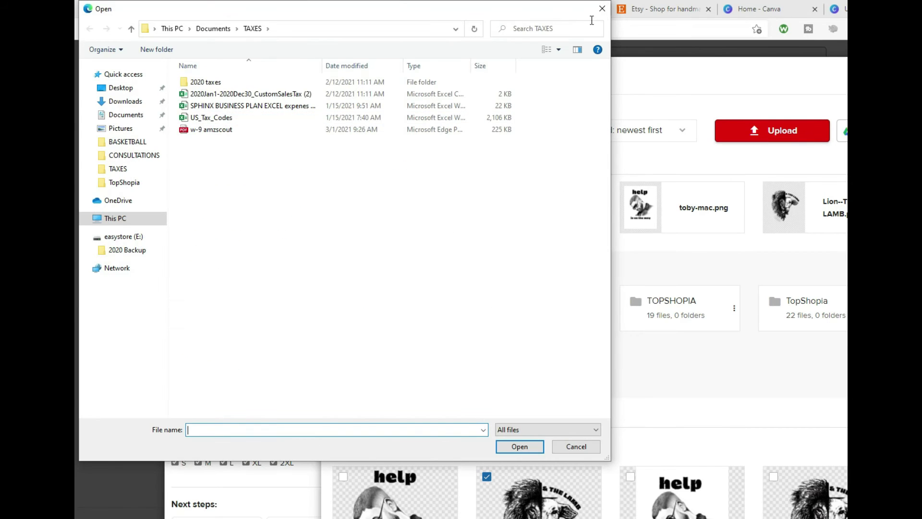
left_click(602, 9)
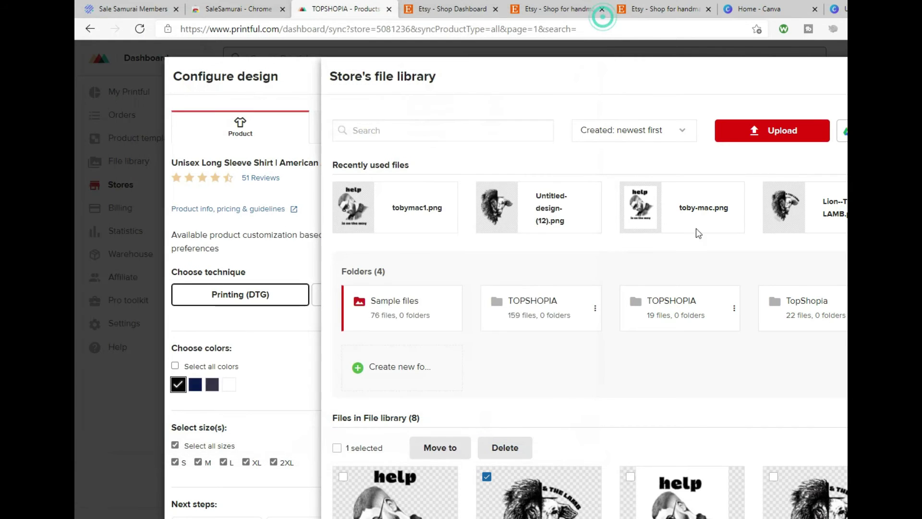
scroll(586, 395, "down", 2)
mouse_move(580, 401)
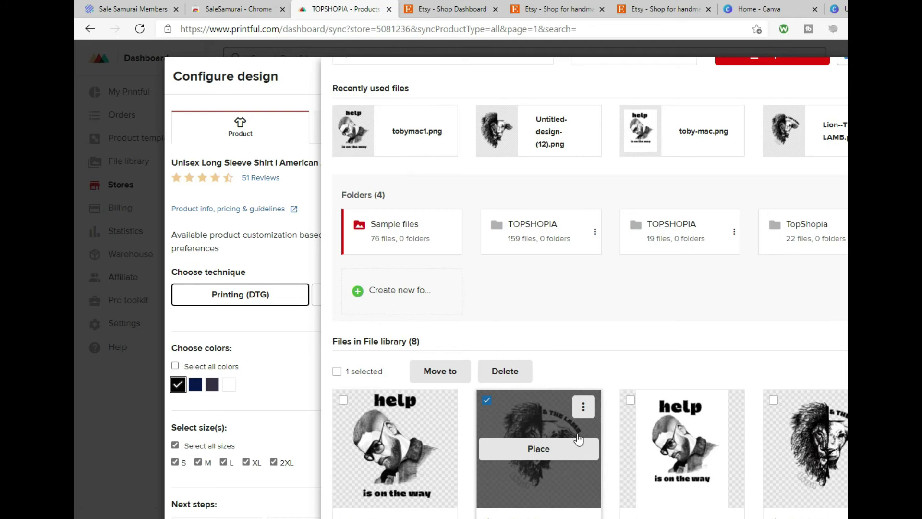
left_click(545, 456)
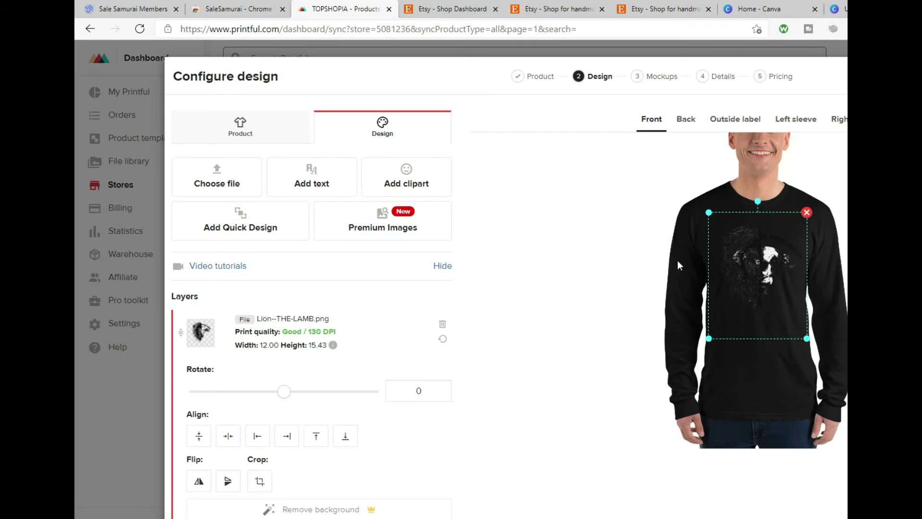
Step: Make white the only selected shirt color and proceed to the mockup images
left_click(254, 132)
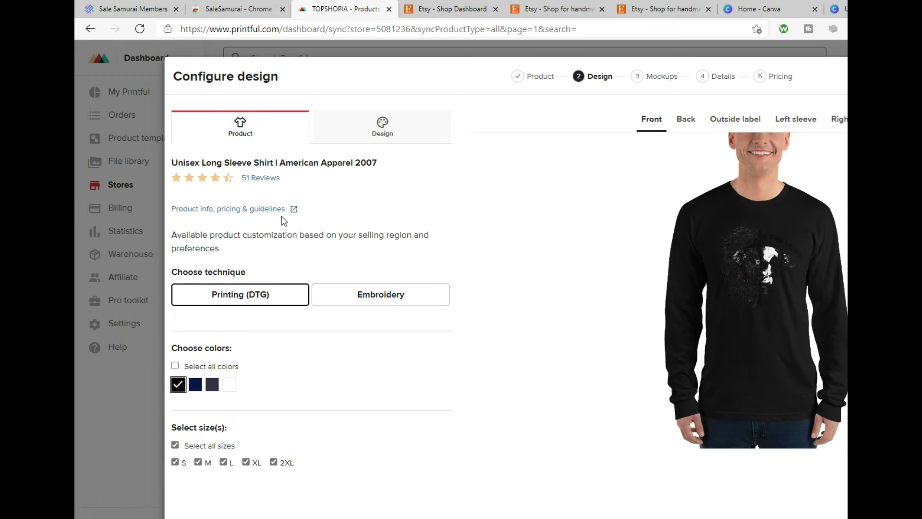
left_click(228, 384)
left_click(178, 384)
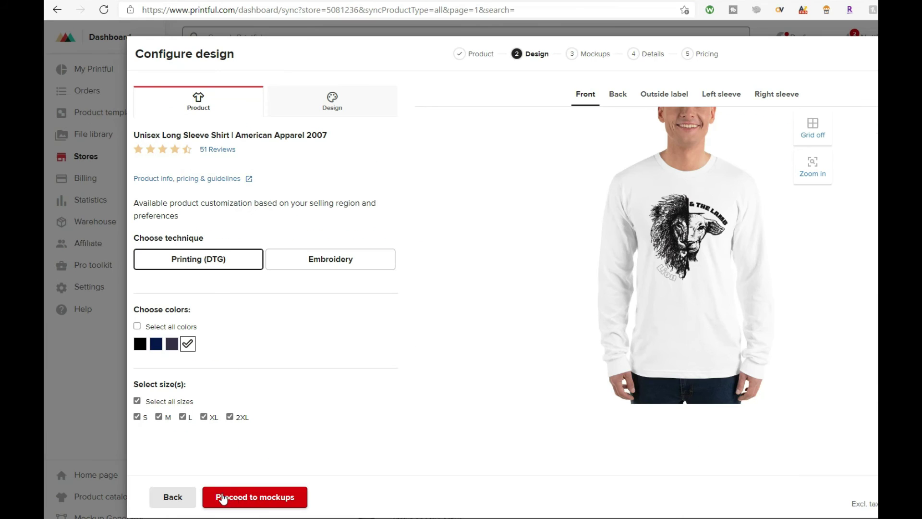
left_click(264, 499)
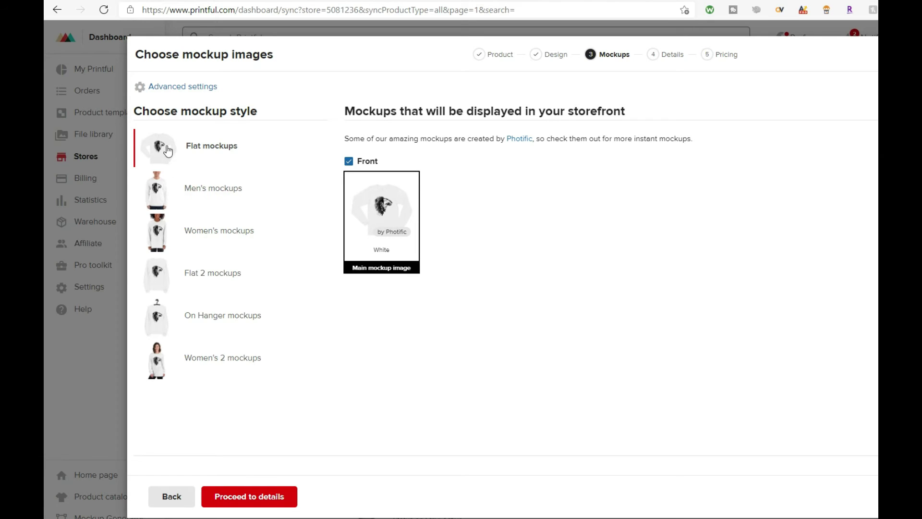
Step: Preview the available mockup styles from men's to Women's 2, and return to Men's mockups to note its exact name
left_click(198, 197)
left_click(205, 232)
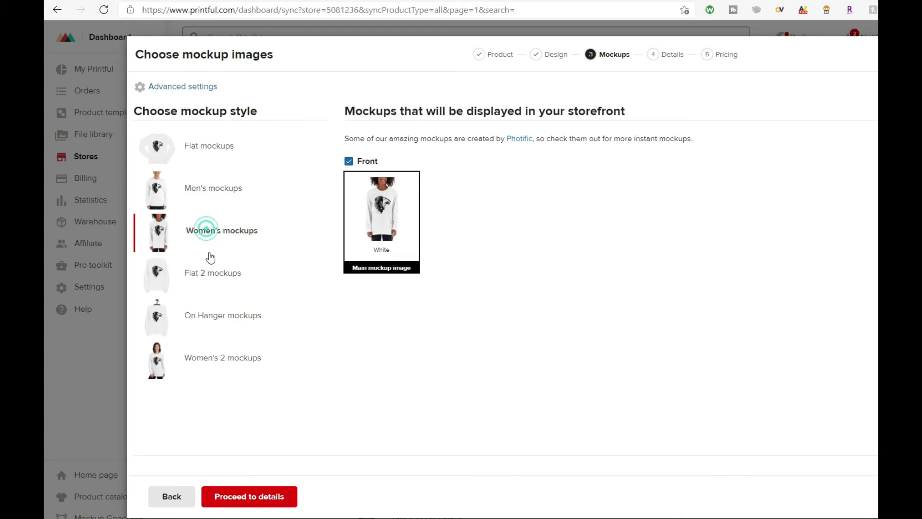
left_click(216, 276)
left_click(222, 318)
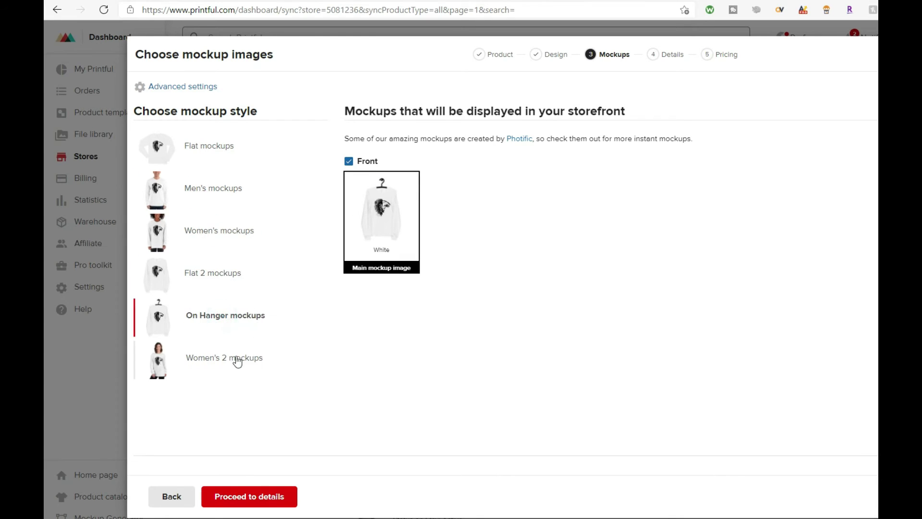
left_click(237, 361)
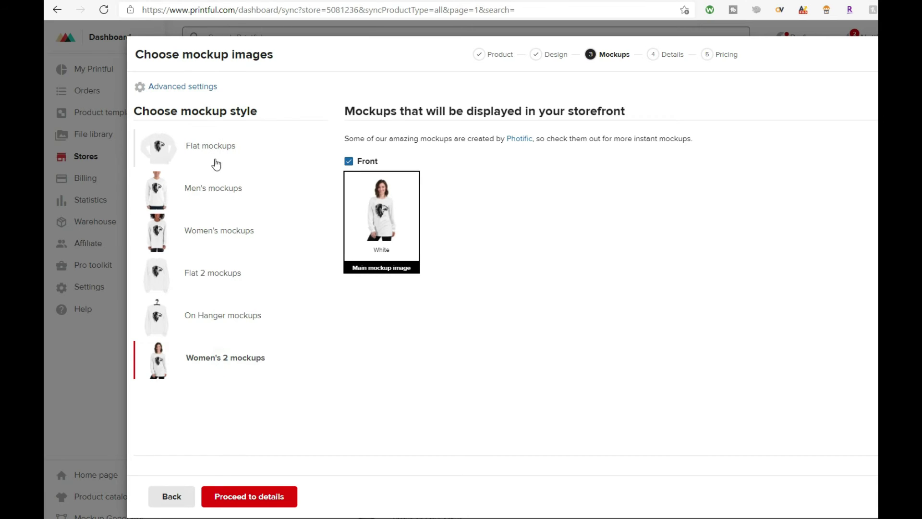
left_click(214, 191)
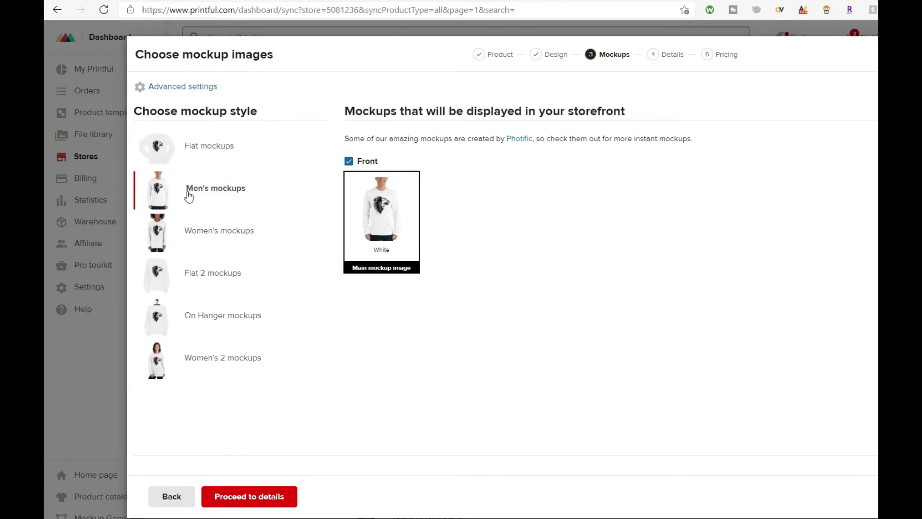
left_click_drag(187, 191, 245, 192)
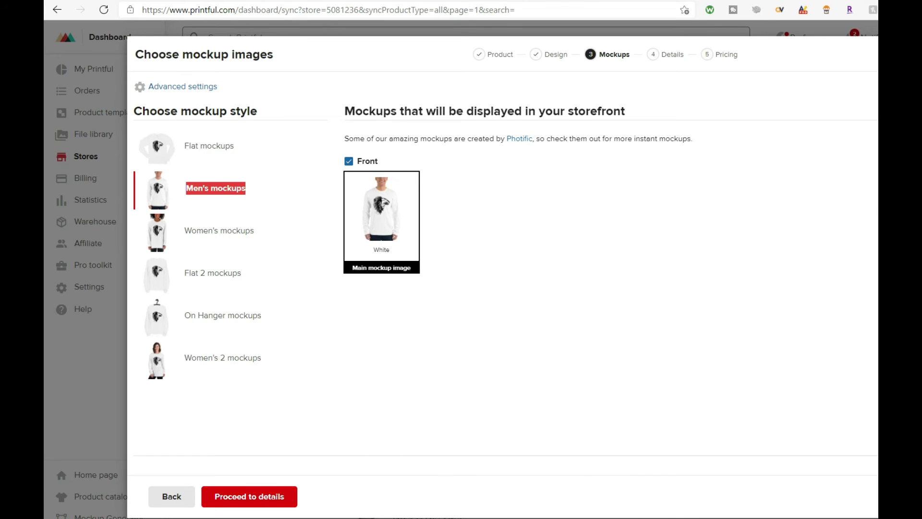
Step: Switch to Sale Samurai Automation and compare the Mockup style and Main mockup category fields with Printful's mockup names, checking the data column options
left_click(618, 518)
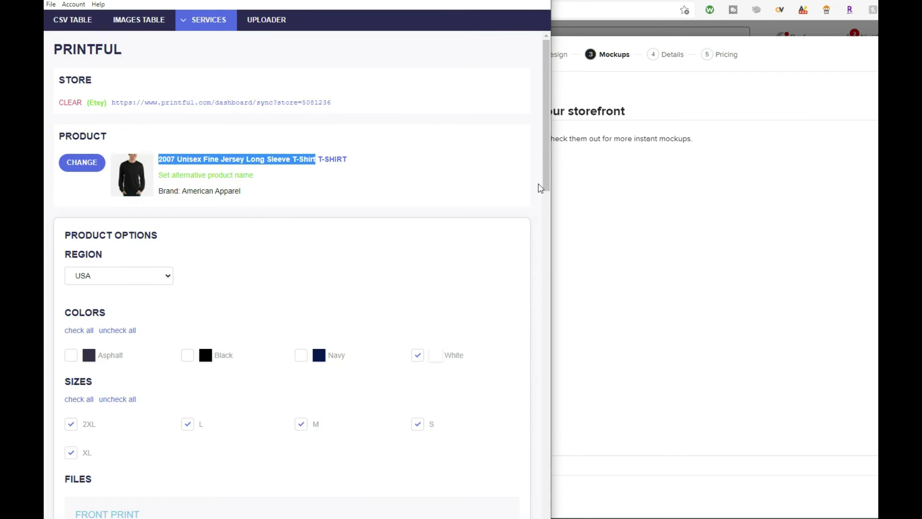
left_click(518, 1)
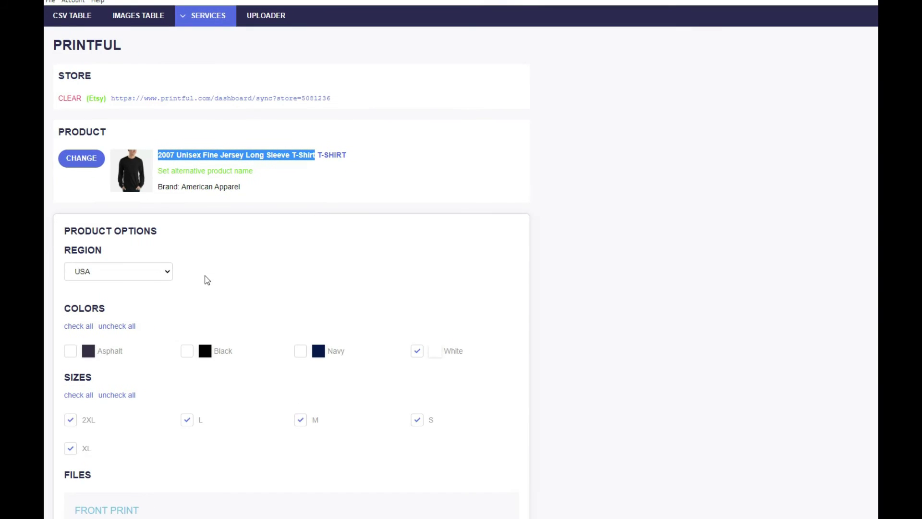
scroll(207, 280, "down", 15)
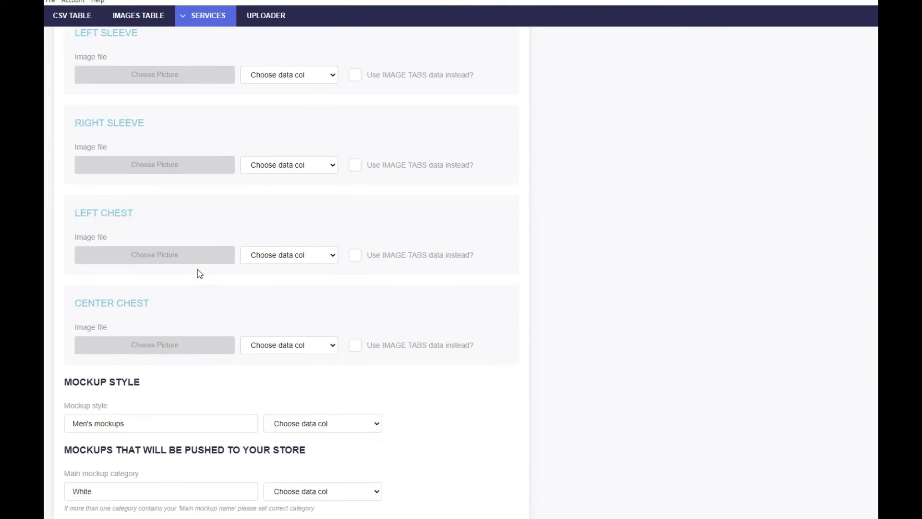
scroll(198, 269, "down", 5)
left_click_drag(68, 164, 213, 164)
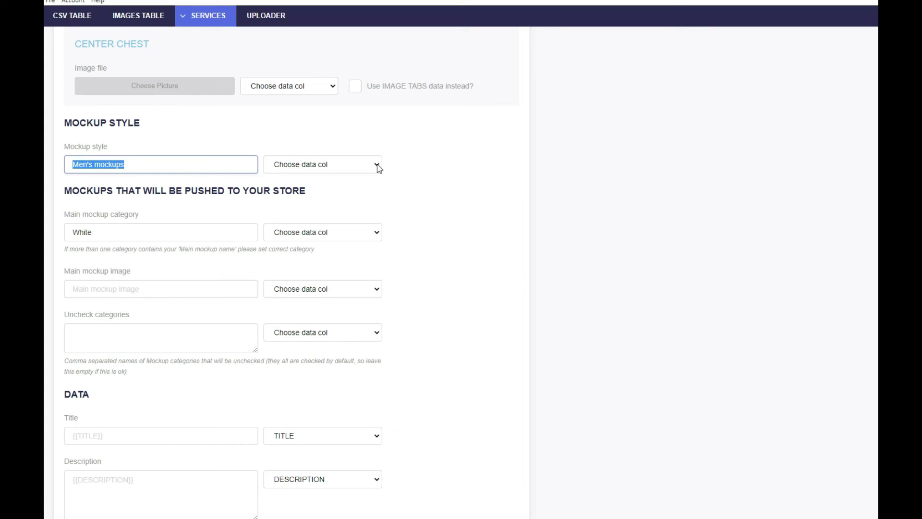
left_click(376, 166)
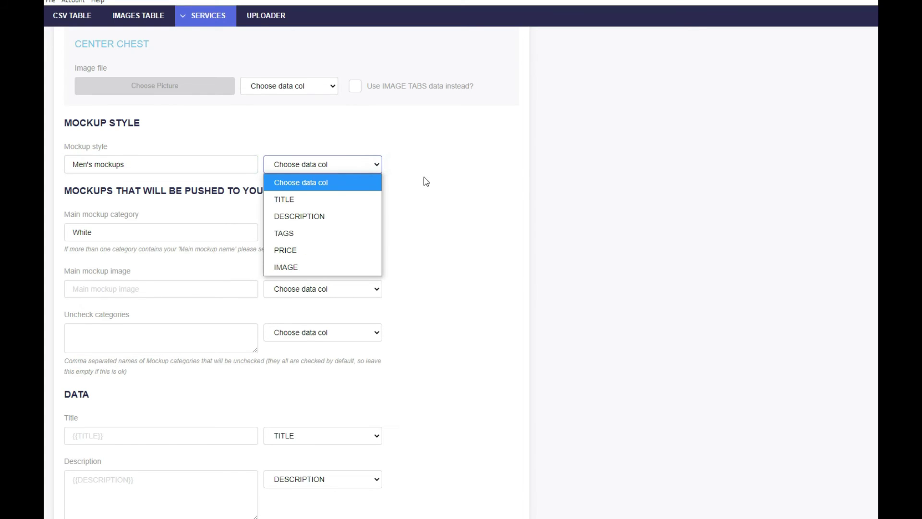
left_click(303, 187)
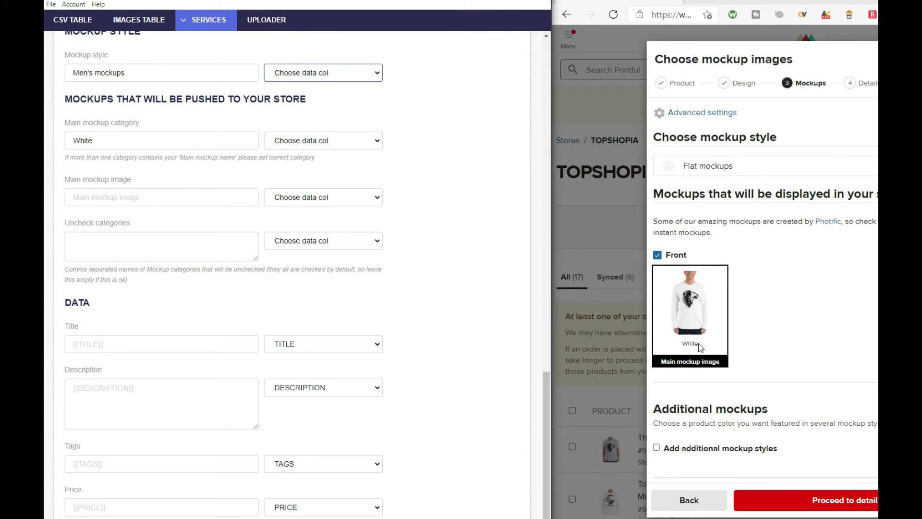
left_click_drag(702, 349, 677, 349)
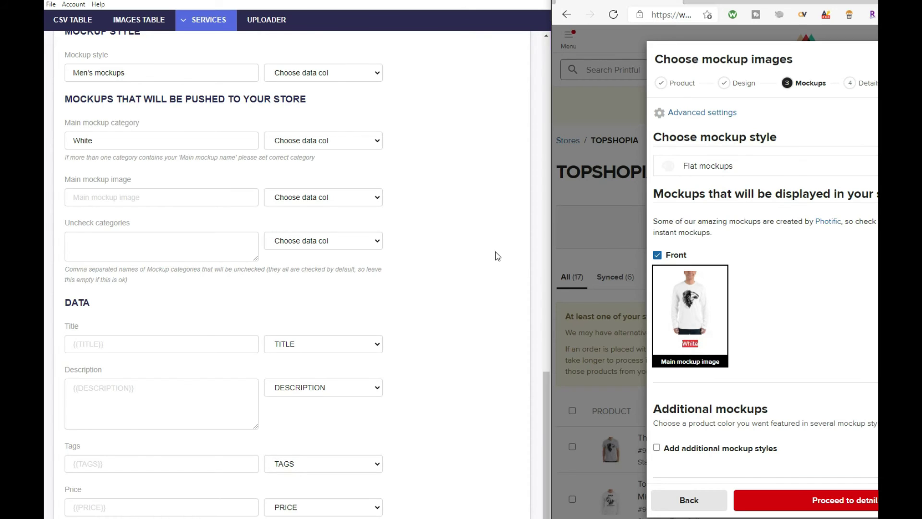
scroll(490, 367, "down", 1)
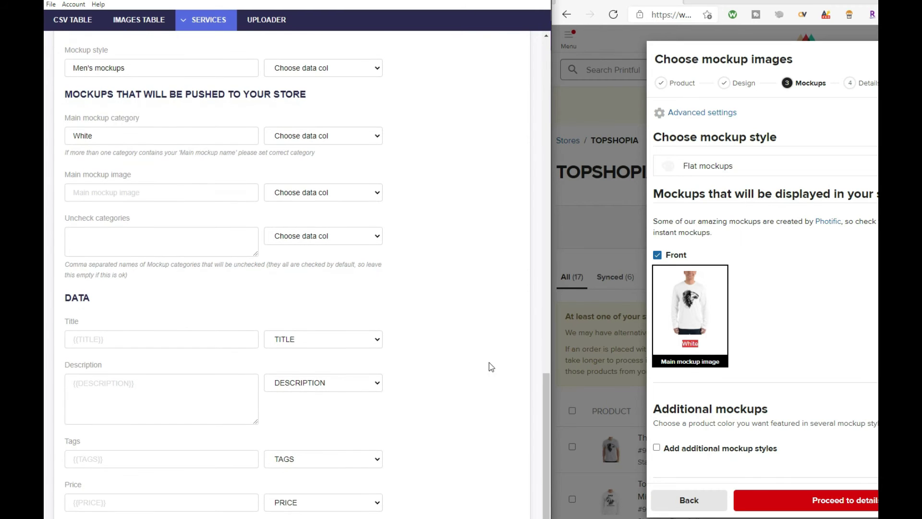
Step: Clear the data column assignments of the Title and Description fields
left_click(349, 345)
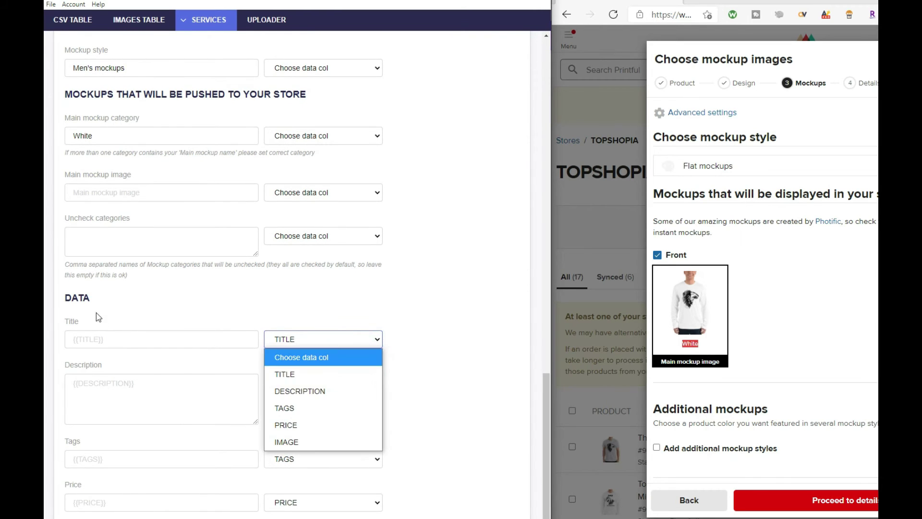
left_click(304, 374)
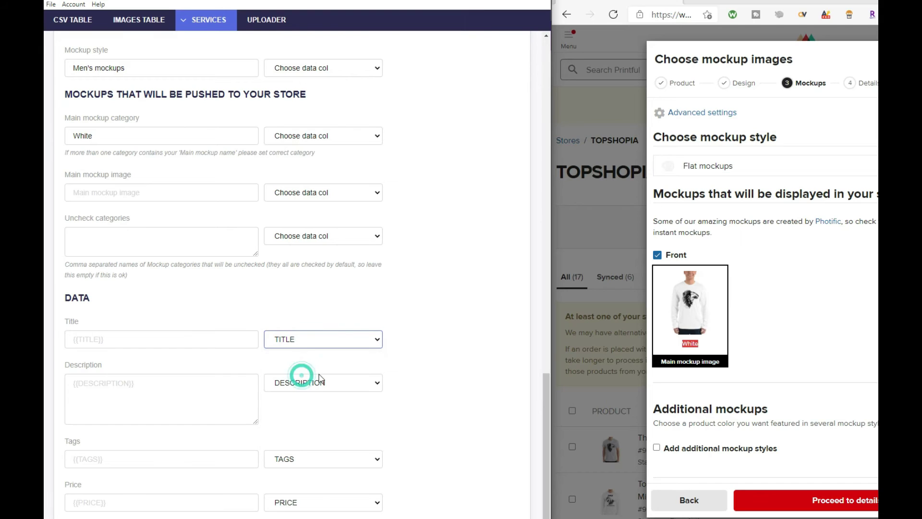
left_click(375, 384)
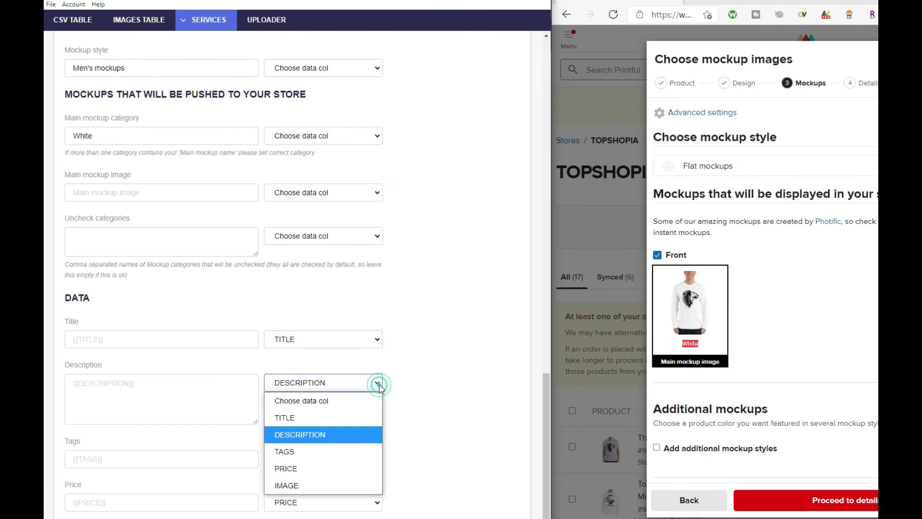
left_click(372, 340)
left_click(353, 355)
left_click(376, 383)
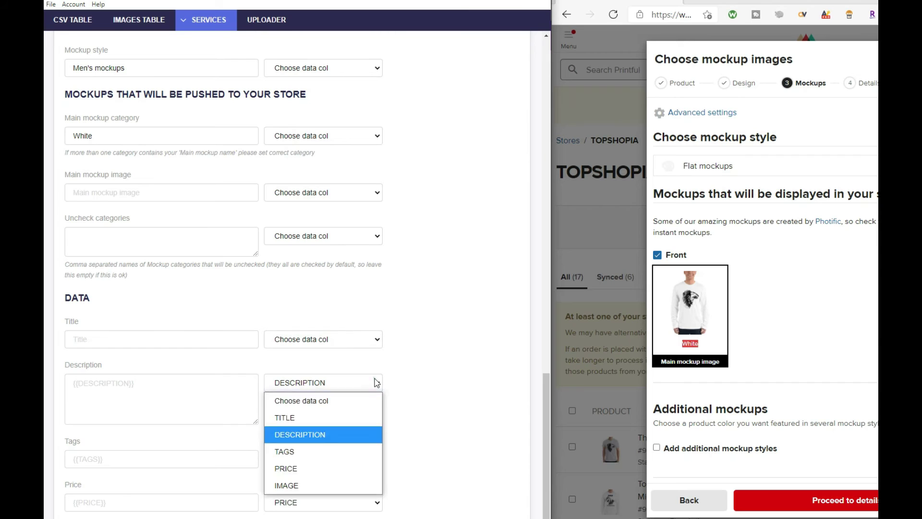
left_click(374, 400)
Step: Map the Title field to the TITLE data column and the Description field to DESCRIPTION, keeping Tags on TAGS
left_click(375, 339)
left_click(364, 374)
left_click(373, 383)
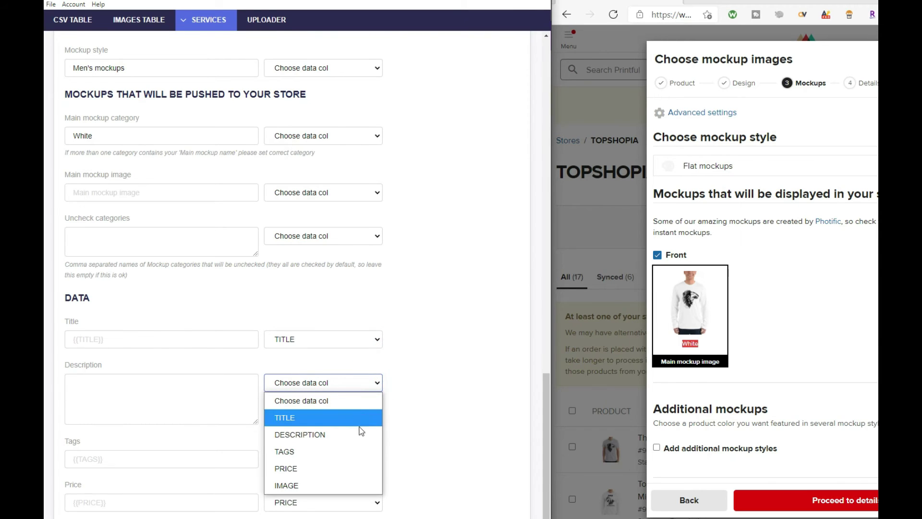
left_click(361, 432)
left_click(377, 465)
left_click(439, 432)
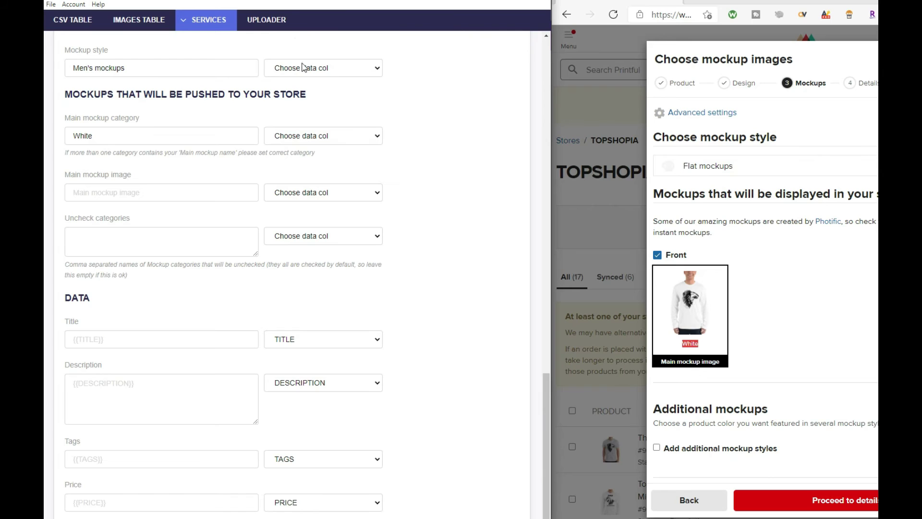
Step: Check the uploader for possible problems with The Lion and the Lamb, and bring up the lion lamb workbook in Excel
left_click(270, 25)
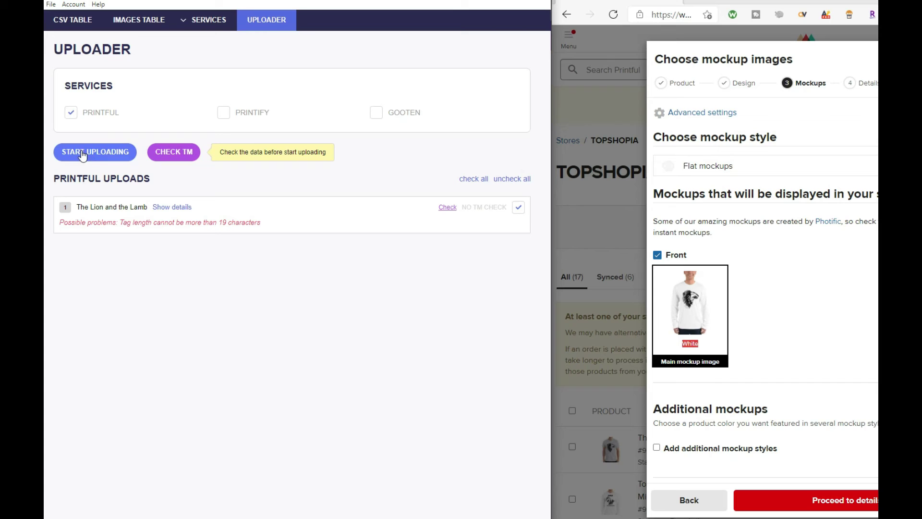
left_click_drag(60, 223, 249, 227)
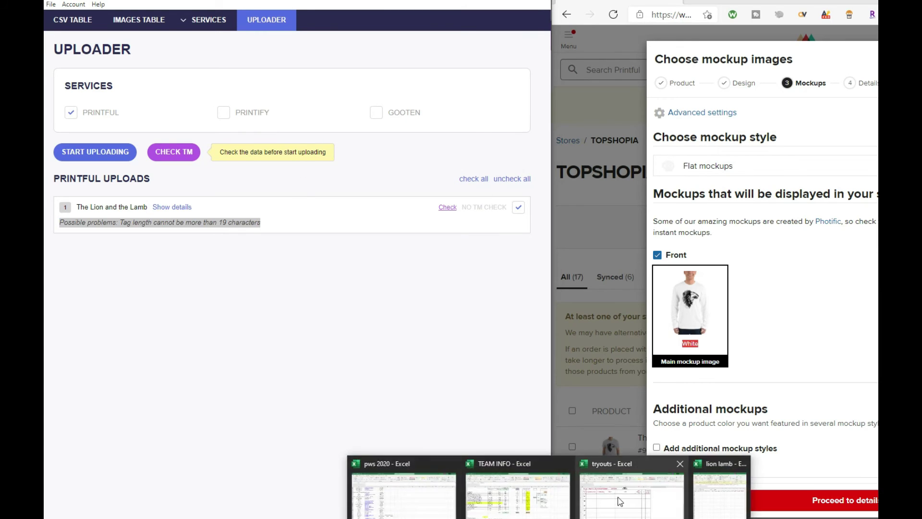
left_click(716, 490)
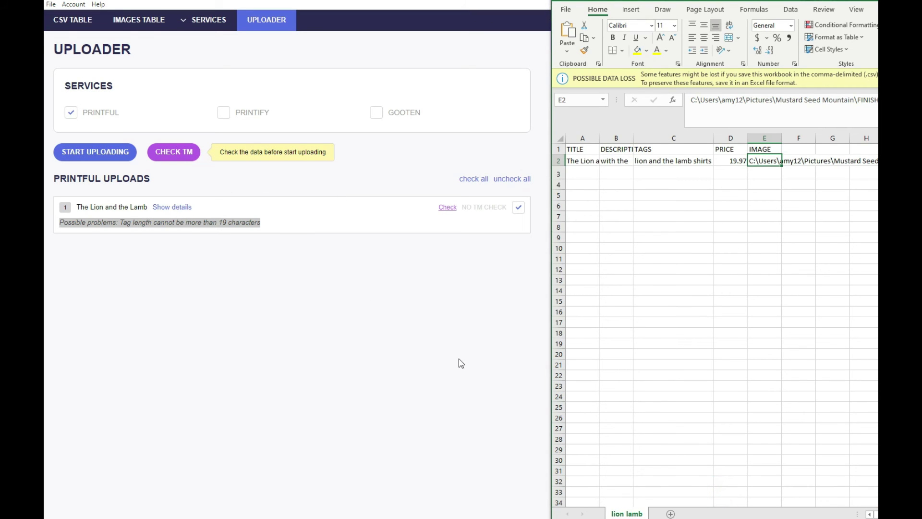
left_click(728, 216)
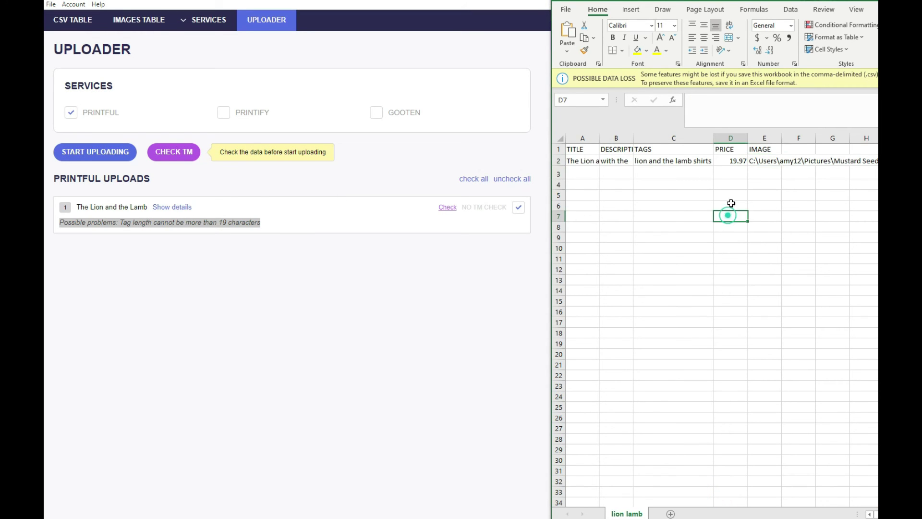
Step: Shorten the tag in cell C2 to "lion lamb shirts"
double_click(652, 169)
double_click(674, 161)
left_click_drag(674, 161, 651, 161)
key("BackSpace")
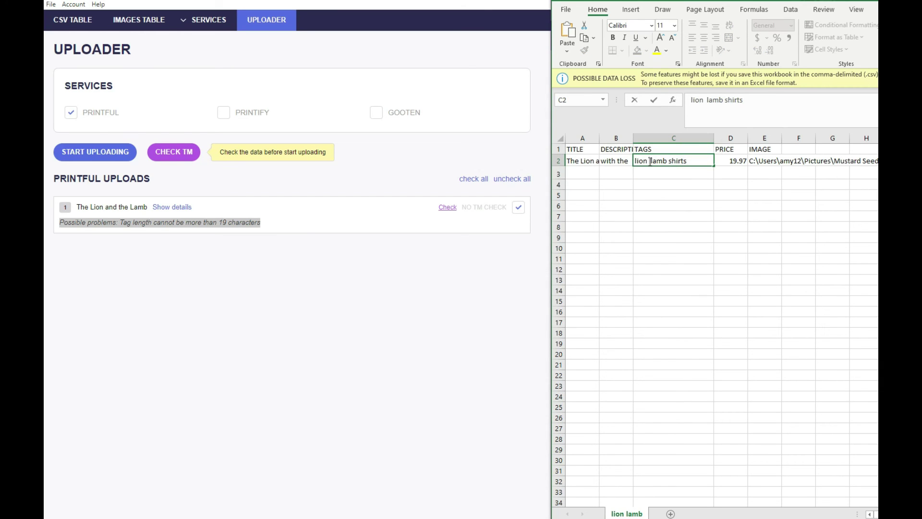
key("BackSpace")
key("Return")
key("Up")
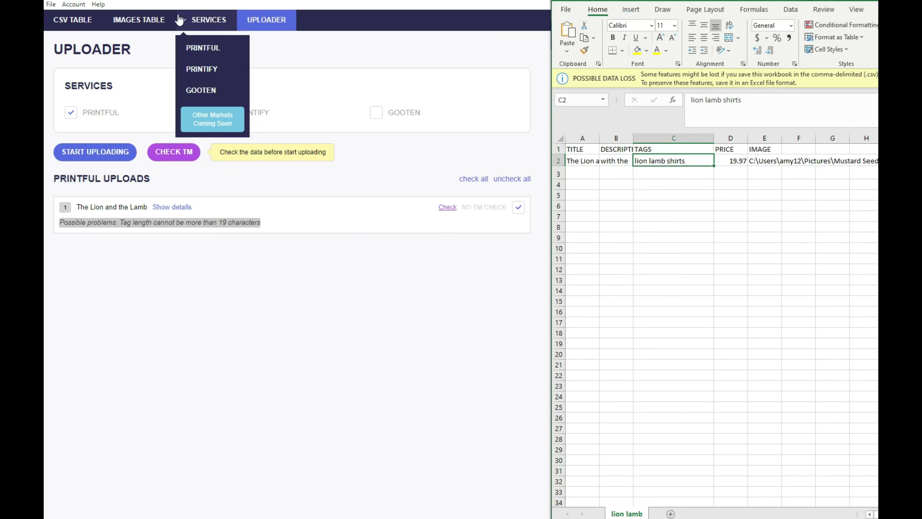
Step: Clear the CSV table and reload the lion lamb CSV with headers to bring in the shortened tag
left_click(93, 22)
left_click(202, 78)
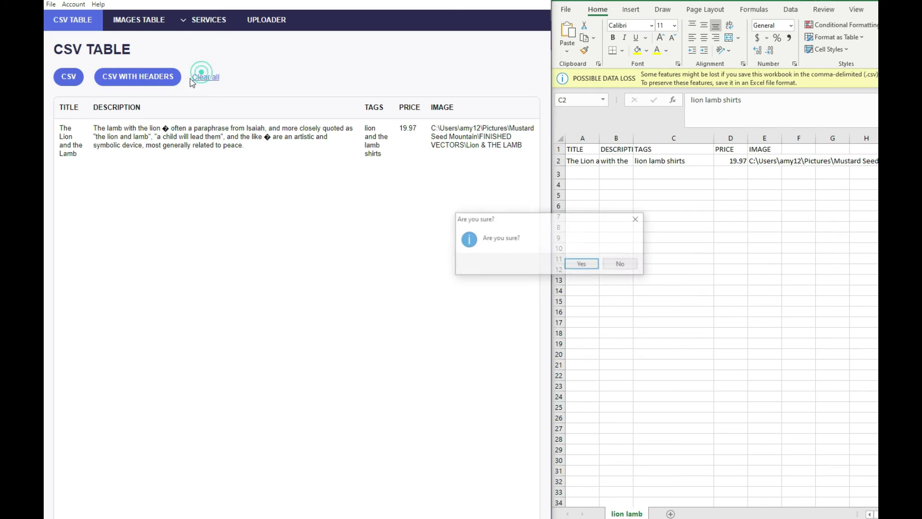
left_click(586, 264)
left_click(145, 79)
left_click(164, 82)
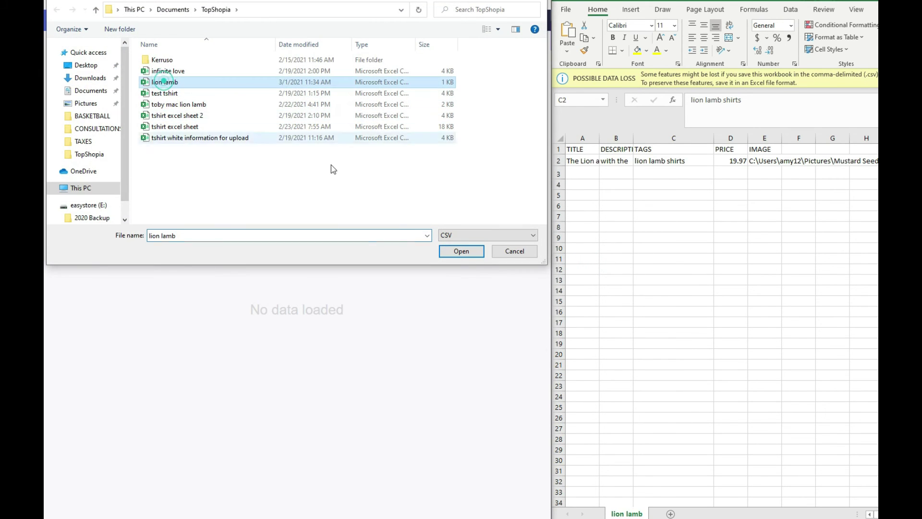
left_click(461, 251)
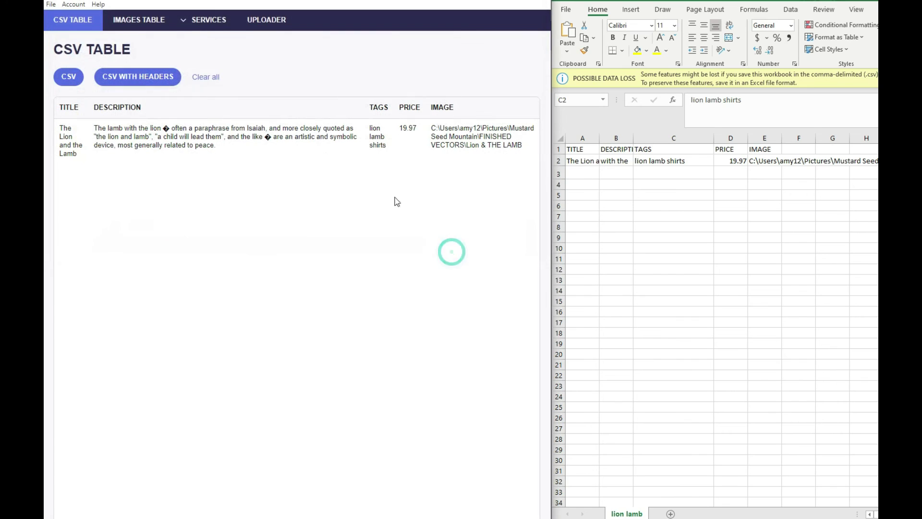
Step: Try to upload The Lion and the Lamb to Printful from the uploader
left_click(266, 20)
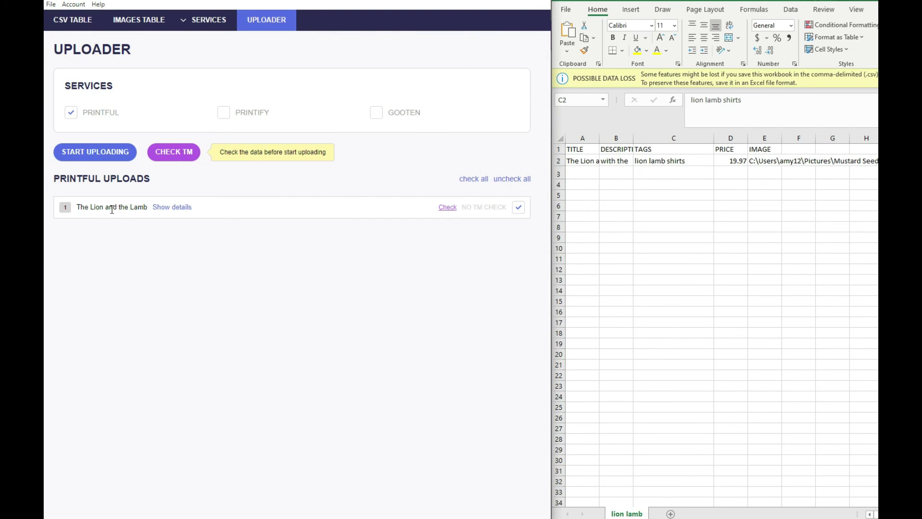
left_click(102, 154)
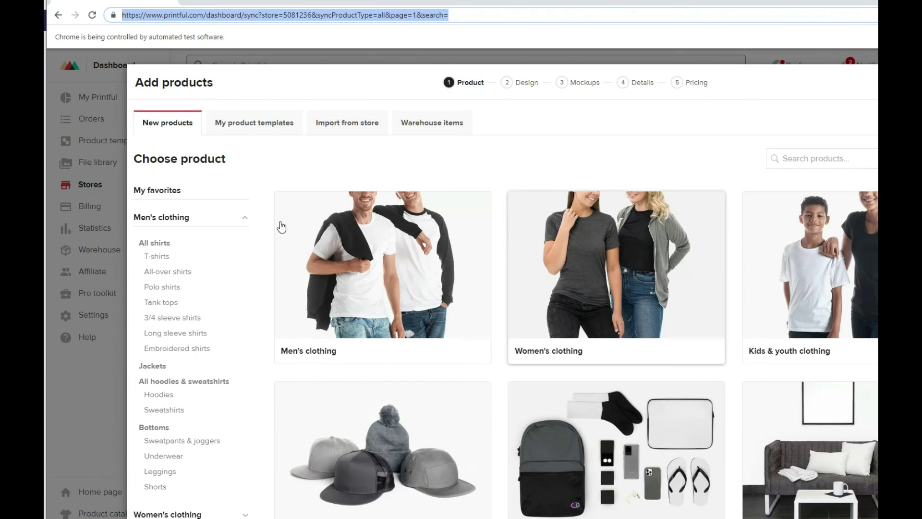
type("American Apparel 2007 Unisex Fine Jersey")
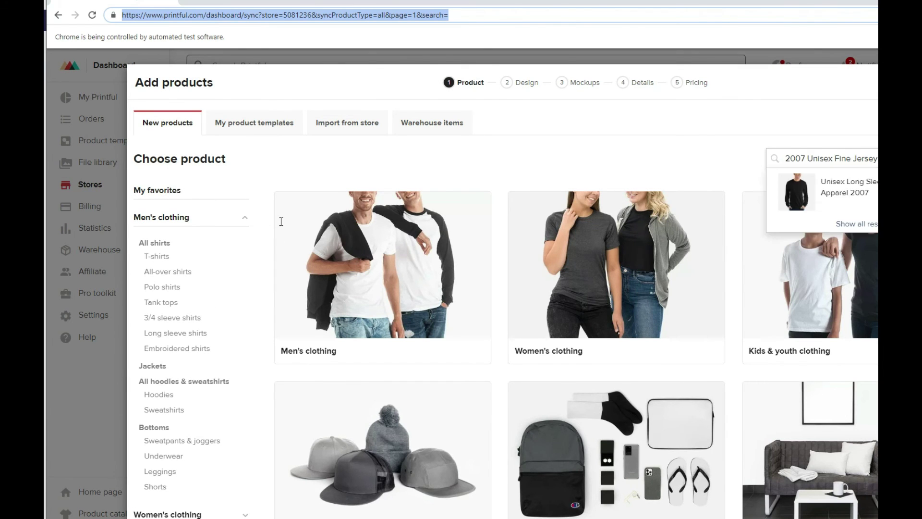
key("Return")
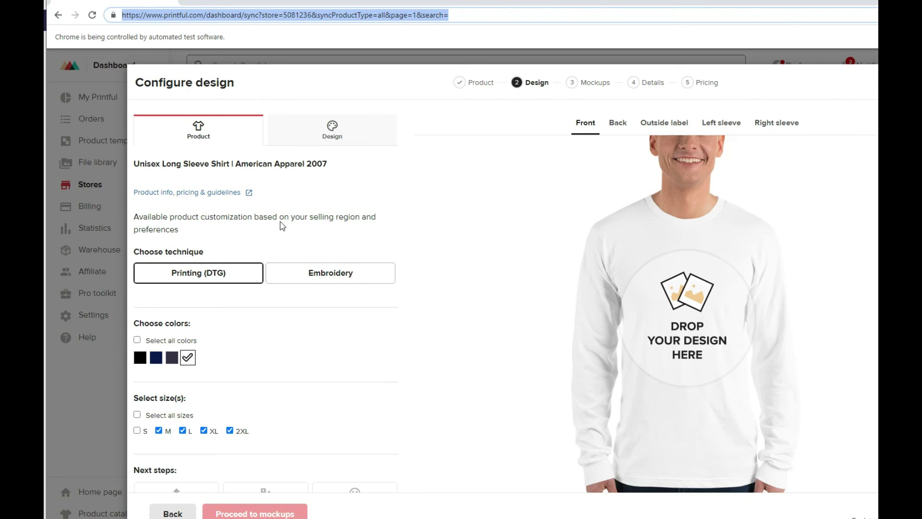
key("space")
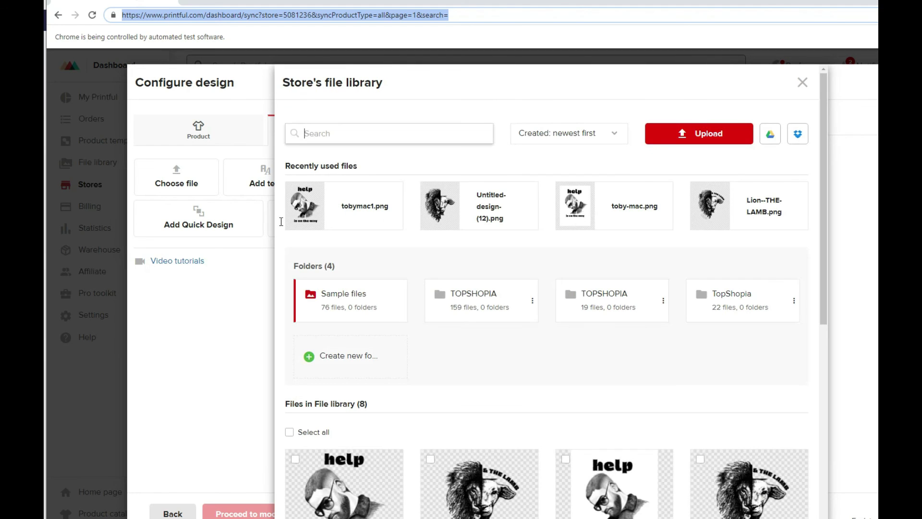
type("Lion & THE LAMB")
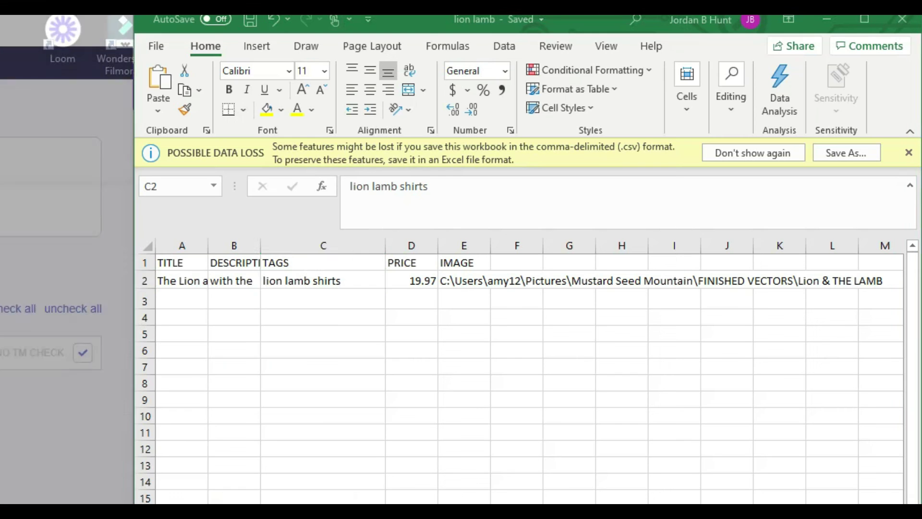
Step: Switch to Excel, append ".png" to the image path in cell E2, and save the lion lamb workbook
key("alt+Tab")
left_click(457, 282)
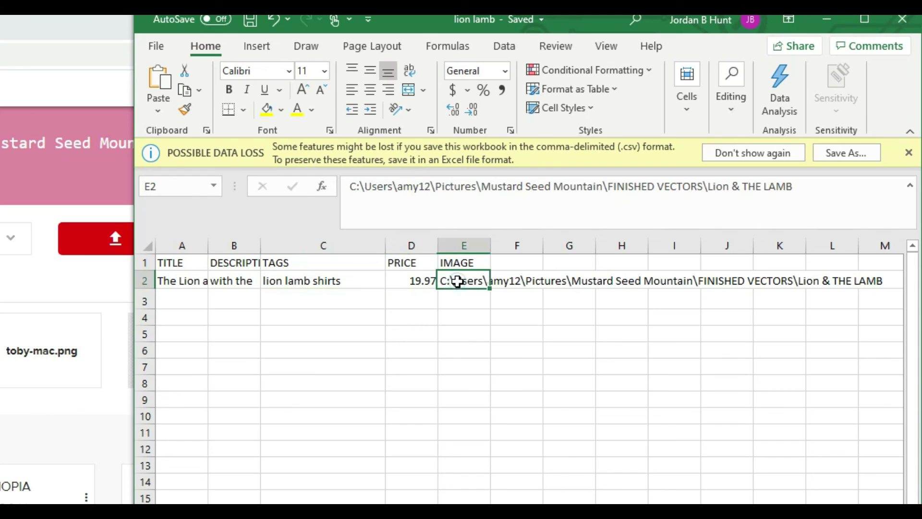
left_click(457, 281)
left_click(795, 185)
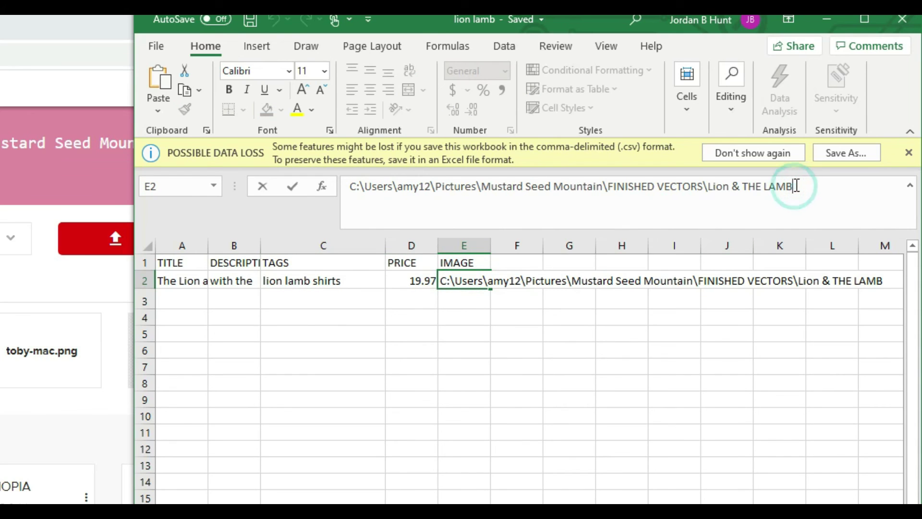
type(".png")
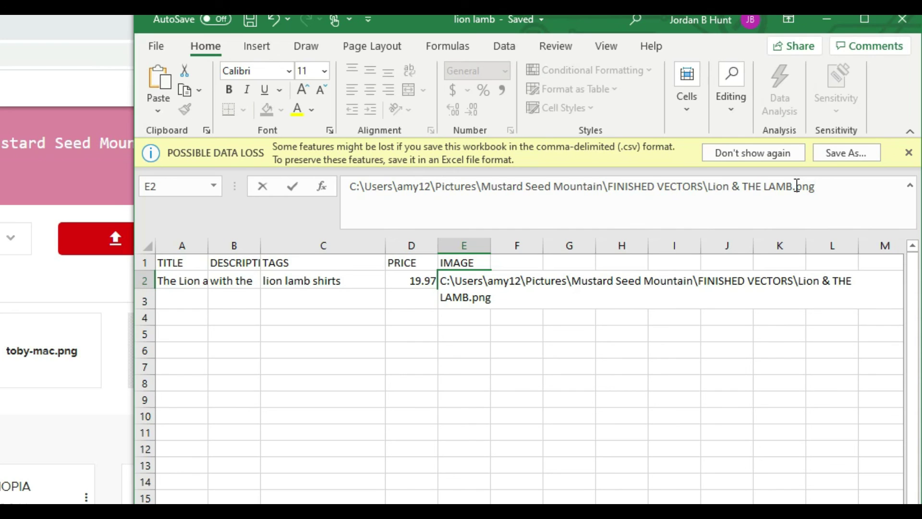
left_click(249, 21)
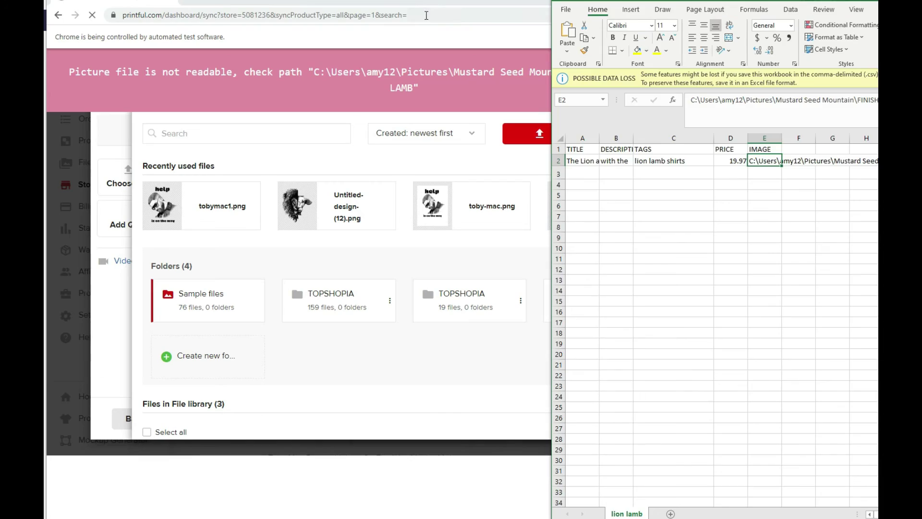
Step: Return to Sale Samurai Automation and stop the running upload by closing its progress window
left_click(426, 16)
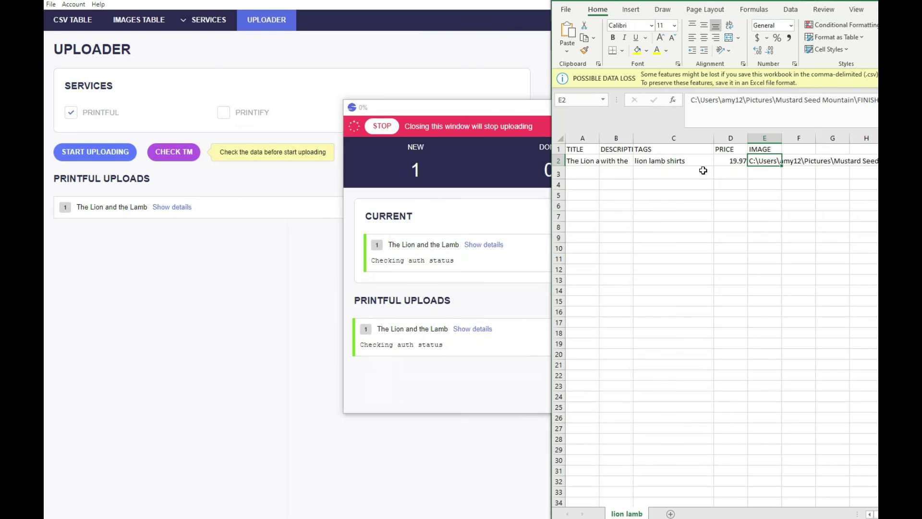
left_click(514, 106)
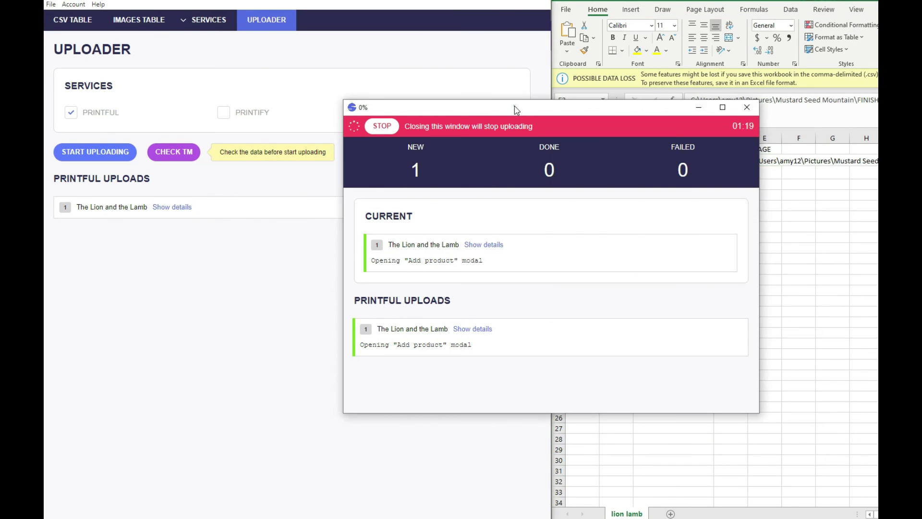
left_click(746, 108)
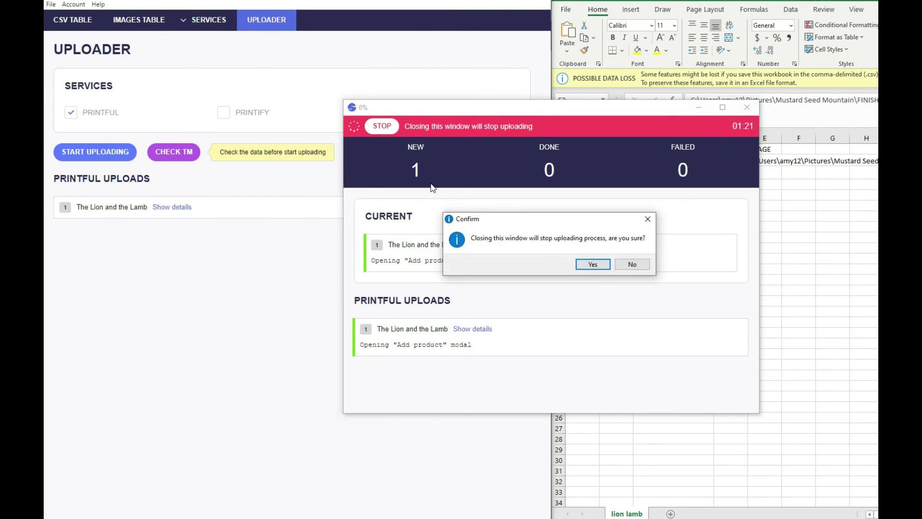
left_click(588, 264)
Step: Replace the CSV table data with the corrected lion lamb file, loaded with headers, and go to the uploader
left_click(74, 23)
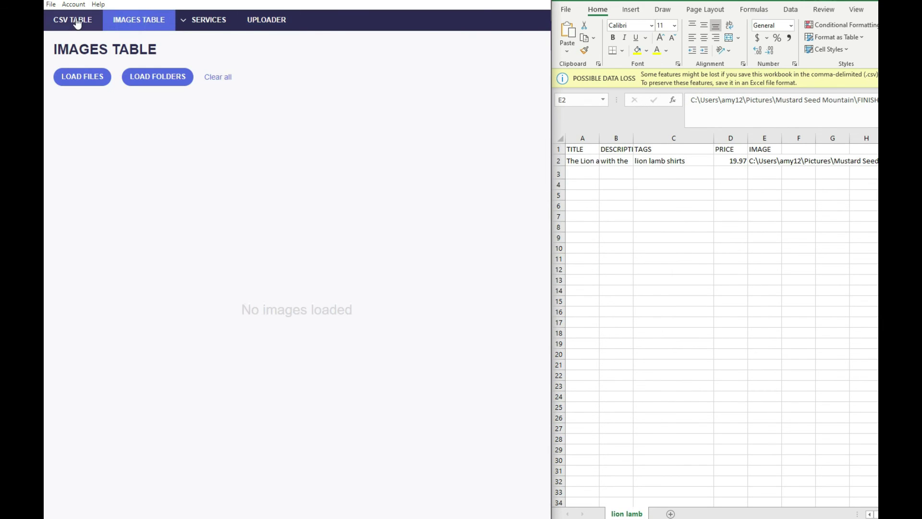
left_click(198, 77)
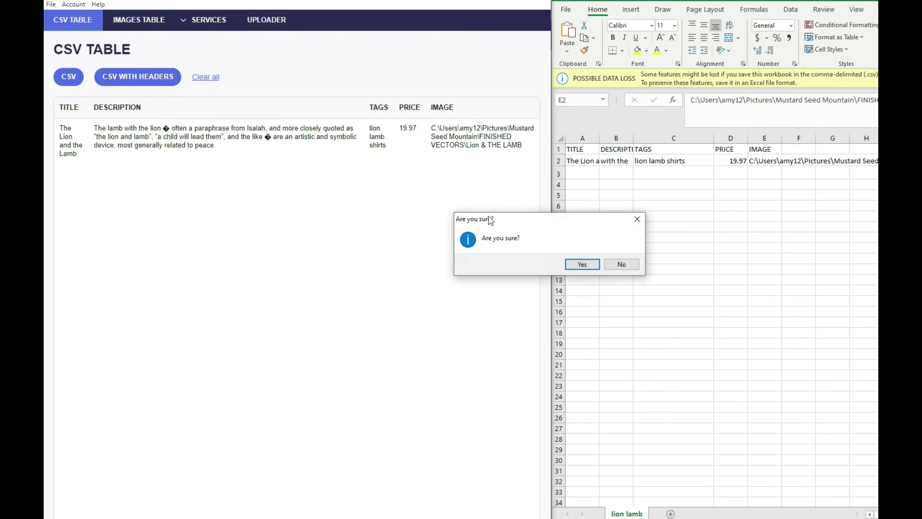
left_click(581, 264)
left_click(148, 82)
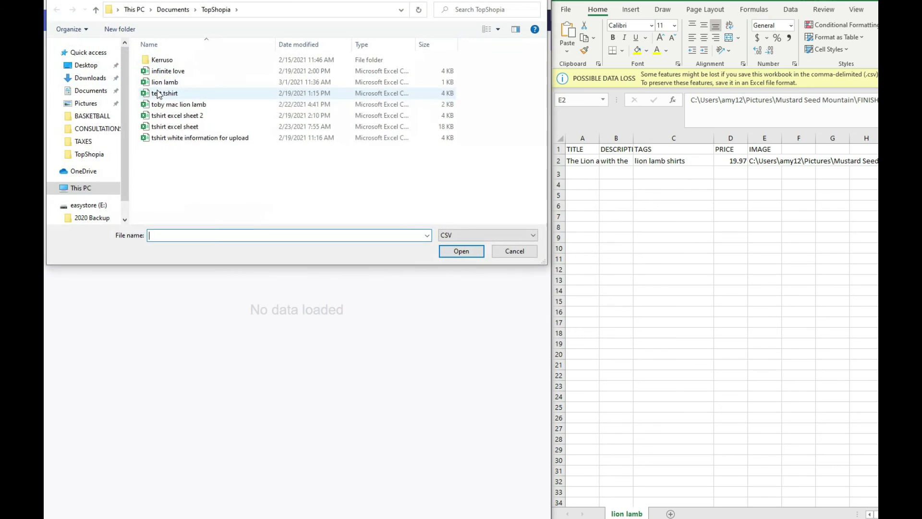
double_click(179, 80)
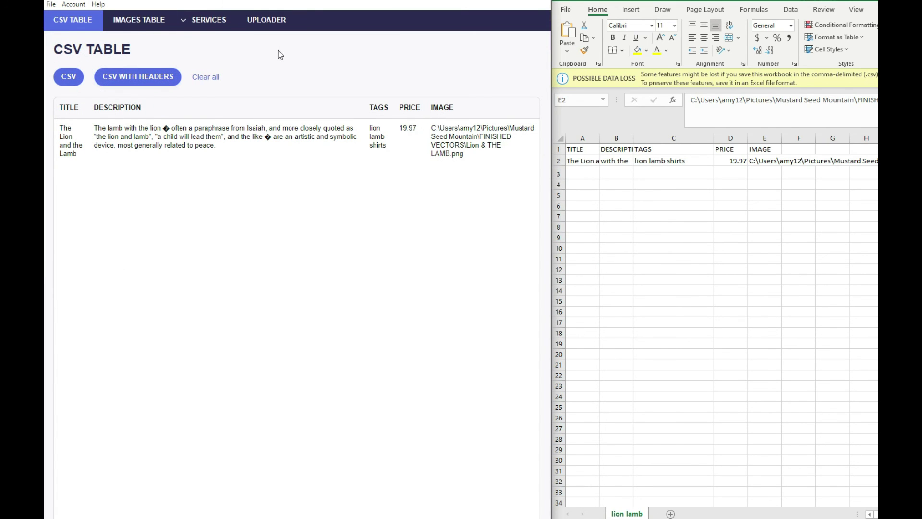
left_click(258, 20)
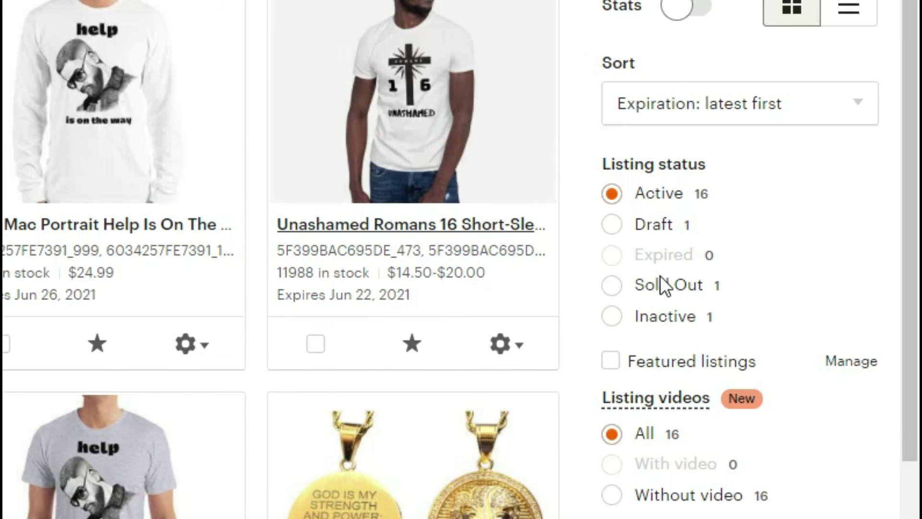
Step: Filter the Etsy shop listings by Draft and publish The Lion and the Lamb listing
left_click(612, 224)
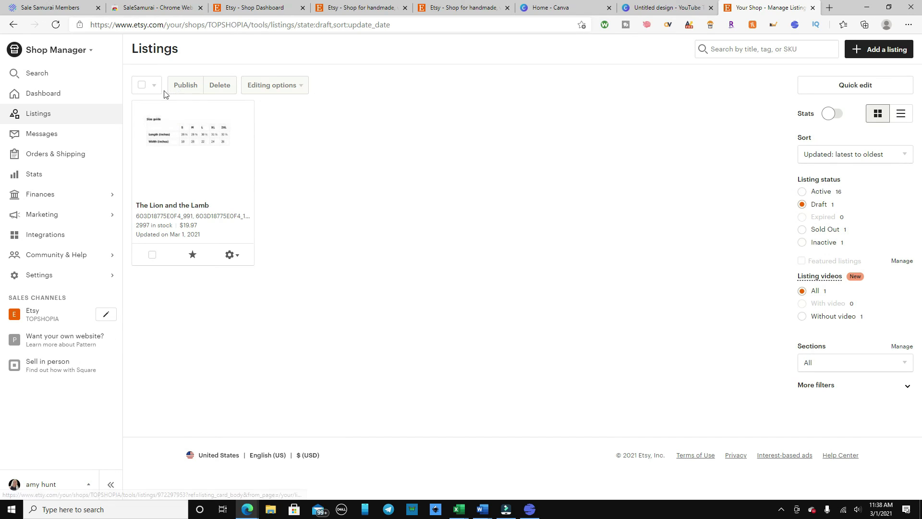
left_click(152, 255)
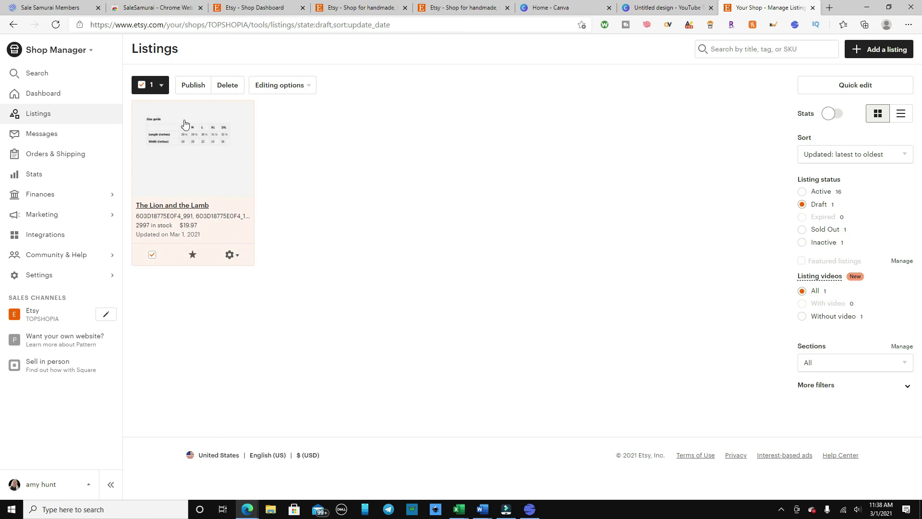
left_click(192, 85)
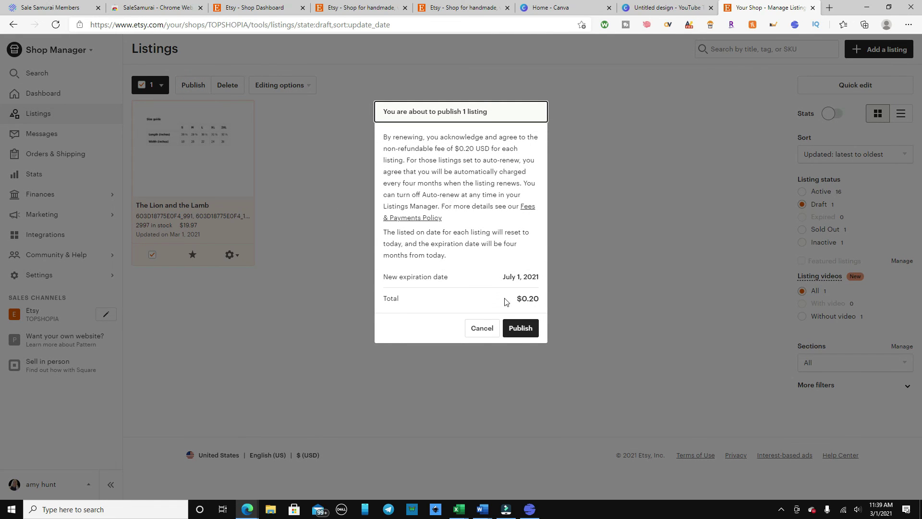
left_click(518, 331)
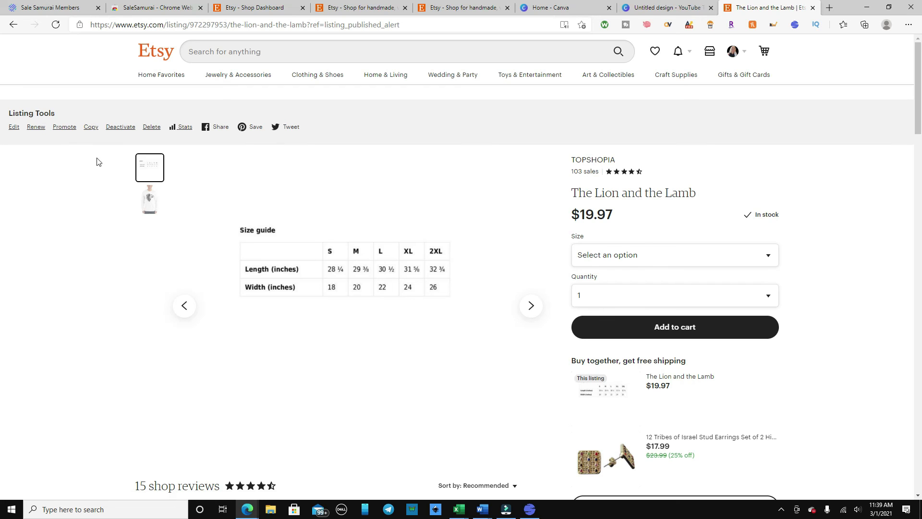
Step: Review the published listing's shirt photo and its description
left_click(149, 204)
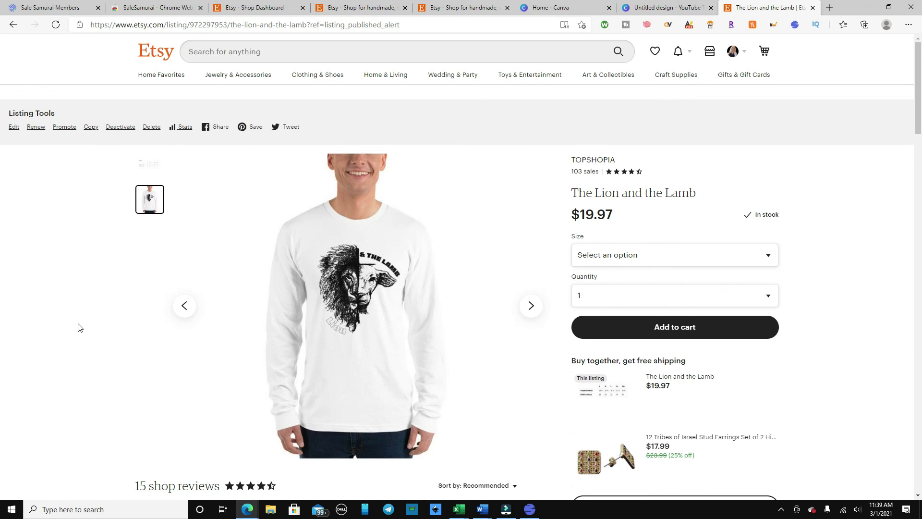
scroll(79, 328, "down", 1)
scroll(80, 327, "down", 3)
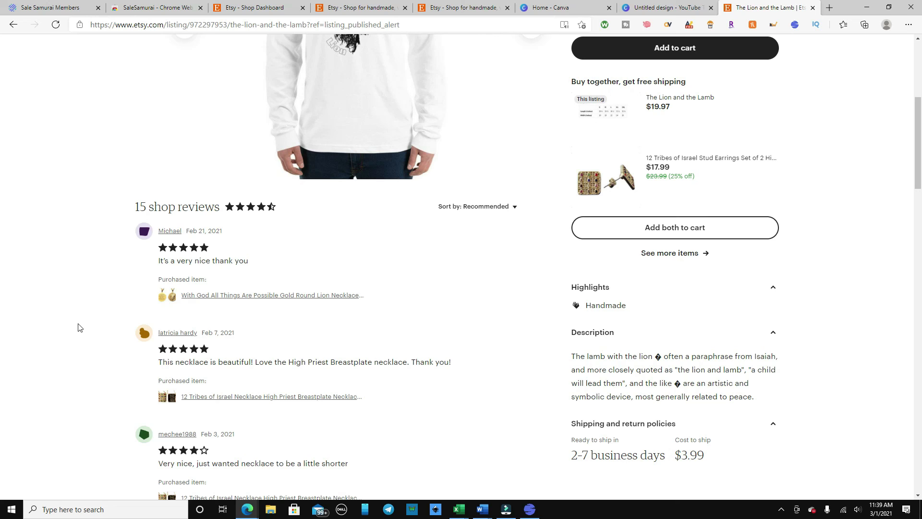
scroll(80, 327, "up", 4)
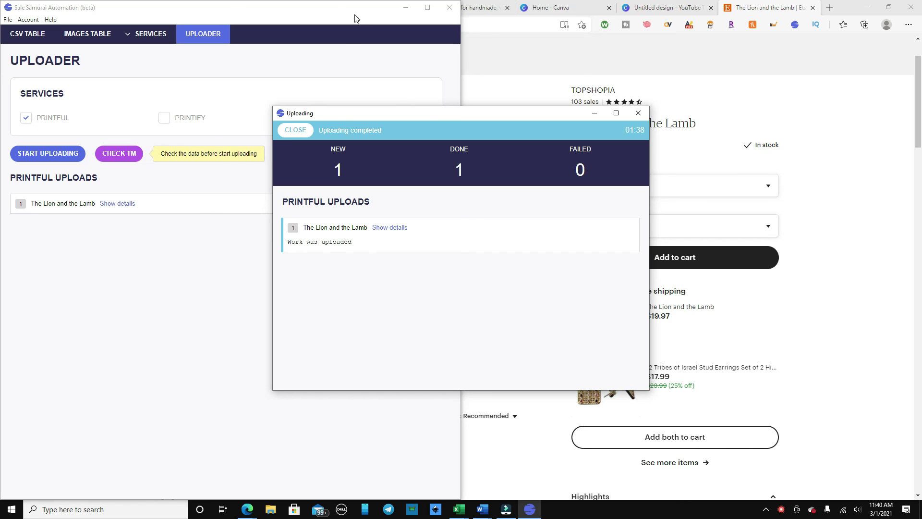
left_click(765, 509)
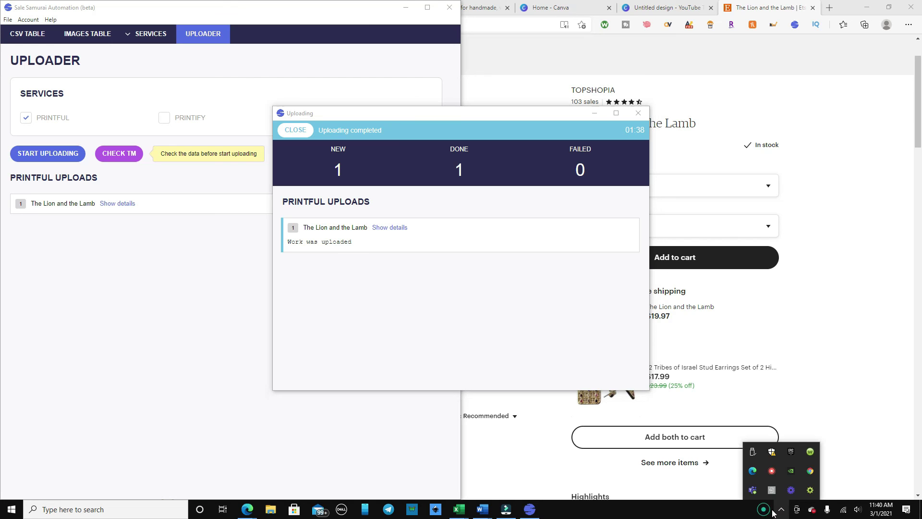
left_click(772, 471)
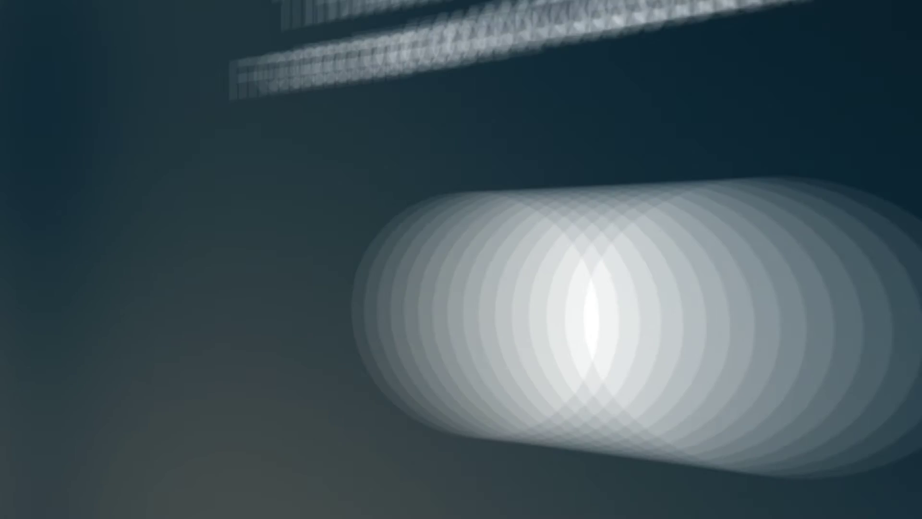